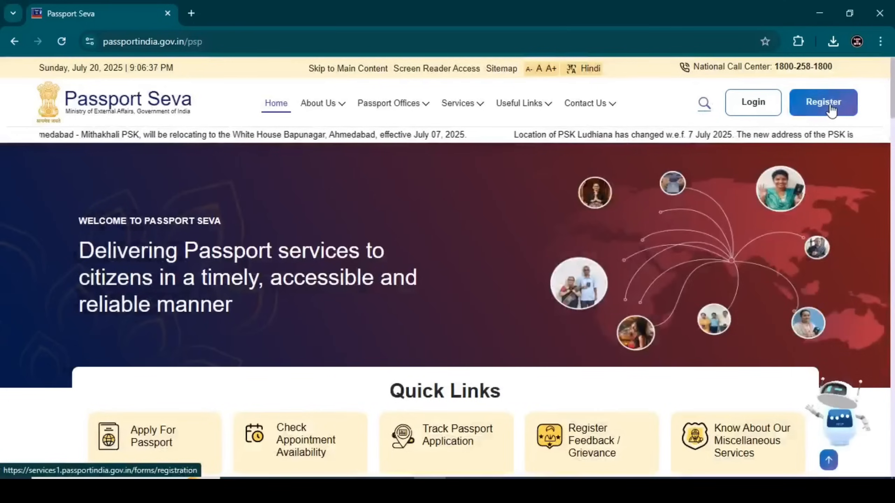
Step: Start a new user registration and choose Kolkata as the passport office
click(829, 105)
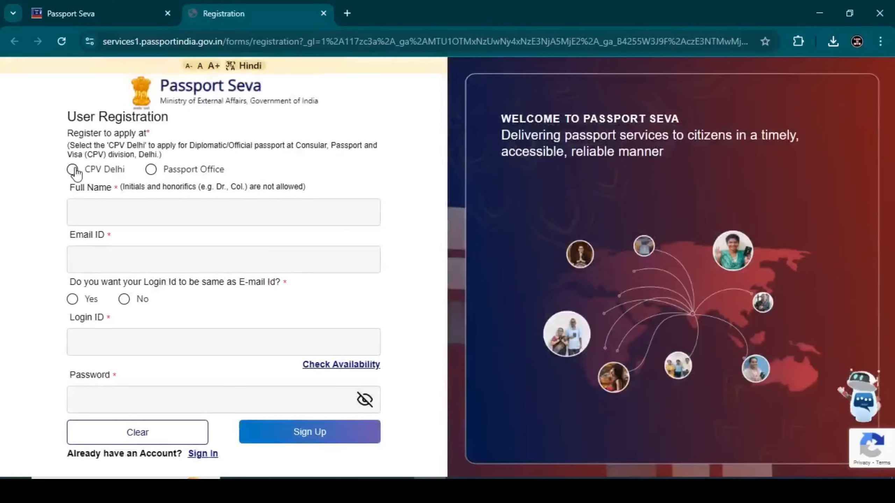
click(151, 169)
click(113, 215)
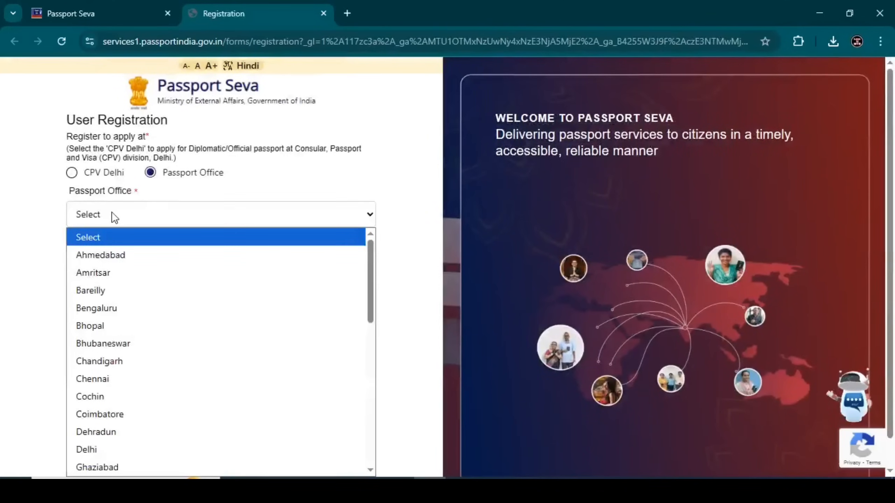
key(k)
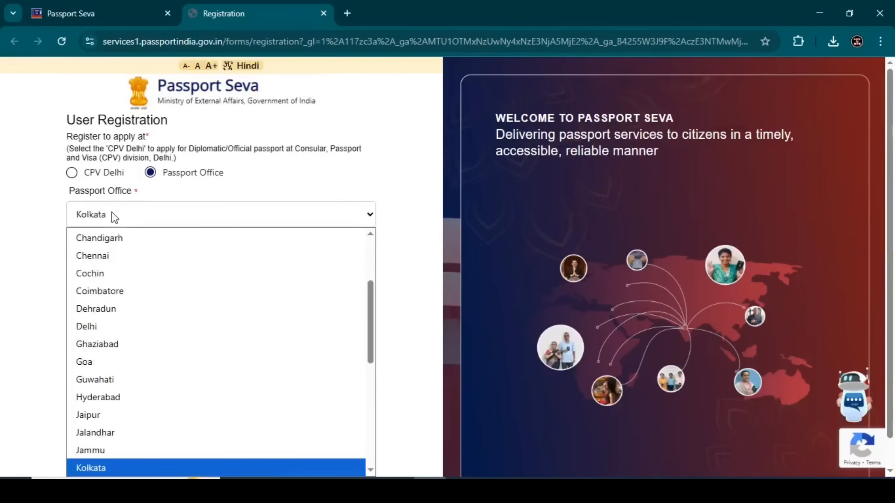
key(Return)
Step: Enter full name, e-mail and password, use the e-mail as login ID, and sign up
click(101, 252)
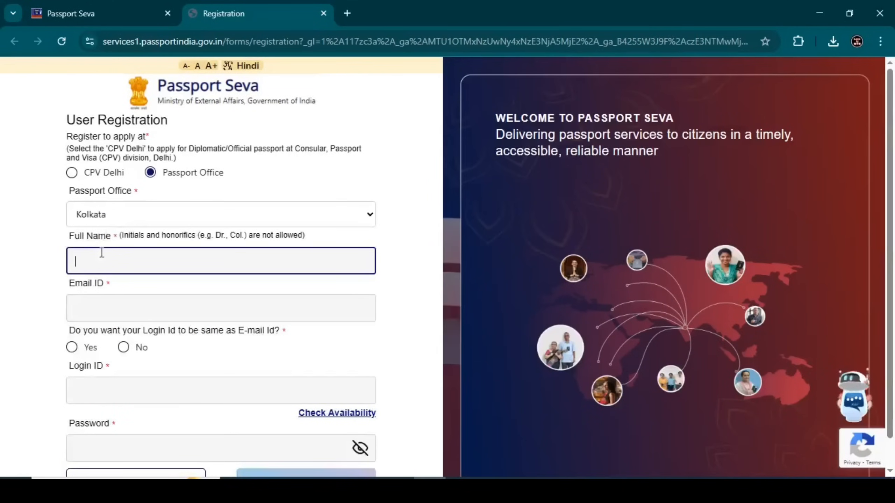
click(86, 306)
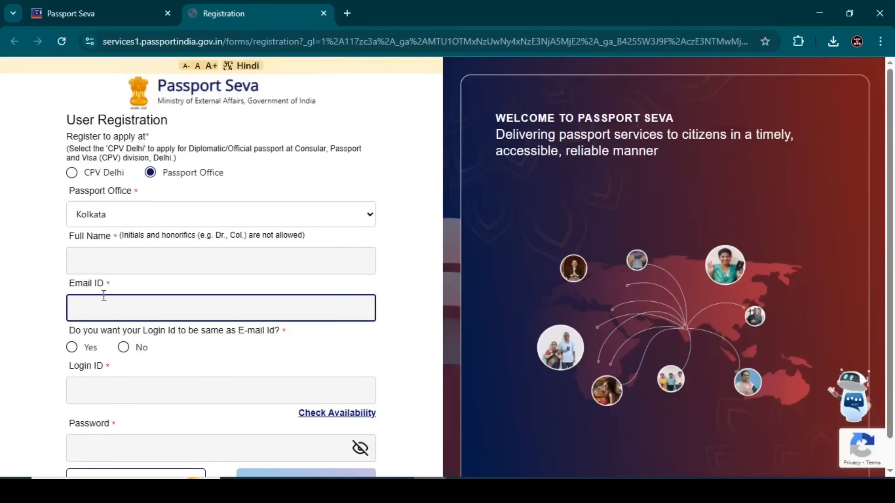
click(72, 348)
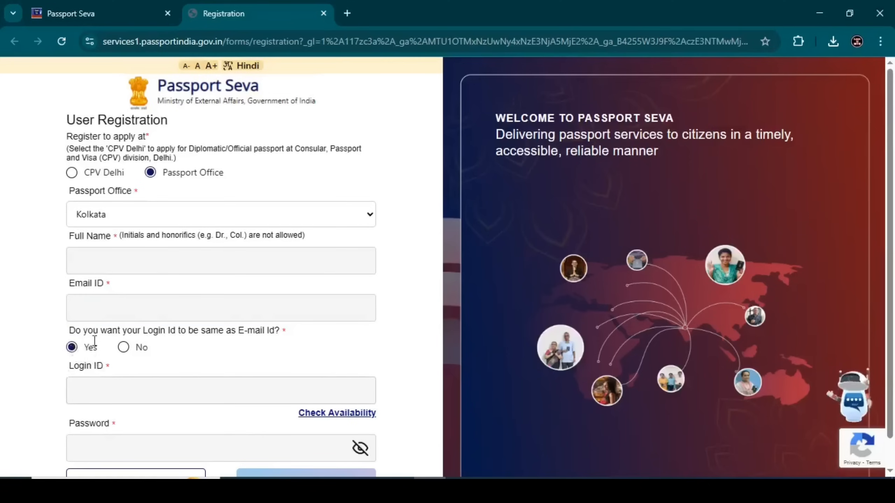
scroll(95, 340, down, 1)
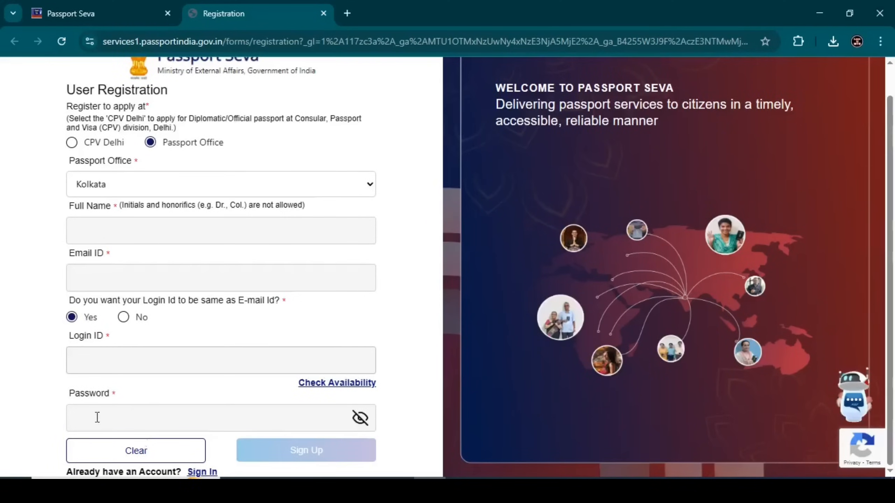
click(89, 416)
click(285, 456)
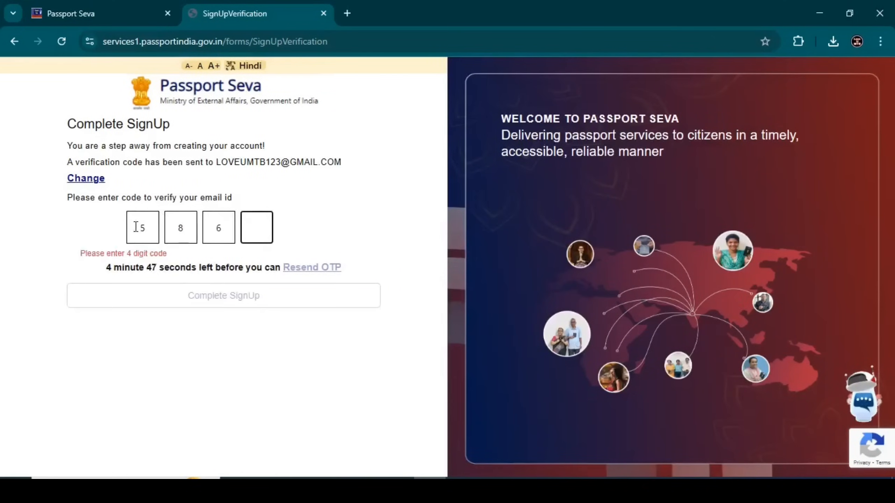
Step: Enter the e-mail verification code to complete sign-up, then sign in with the account password
text(3)
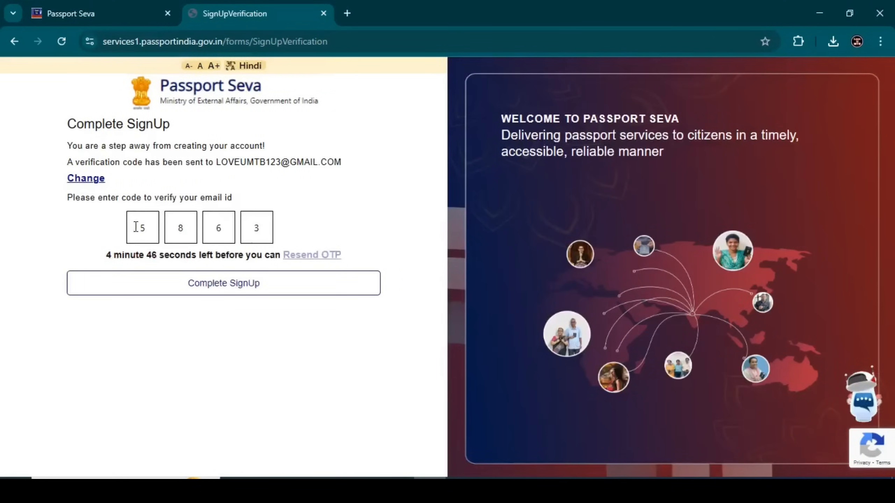
click(184, 289)
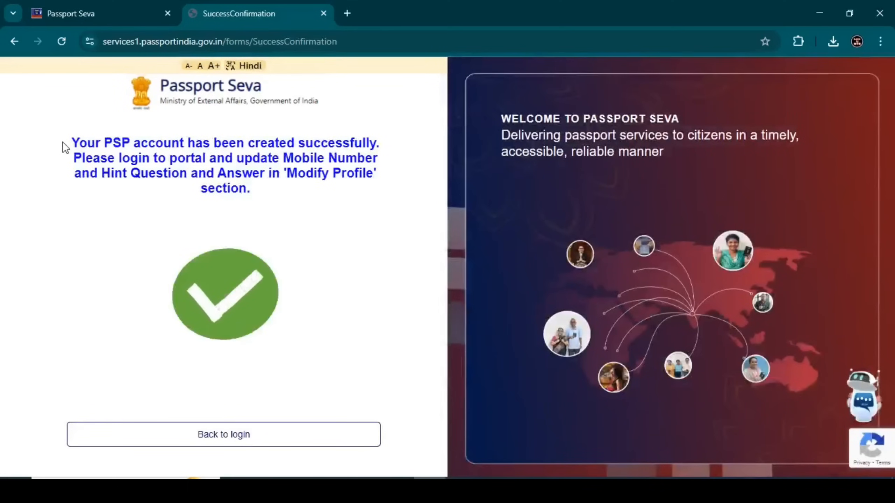
drag(65, 140, 221, 206)
click(260, 194)
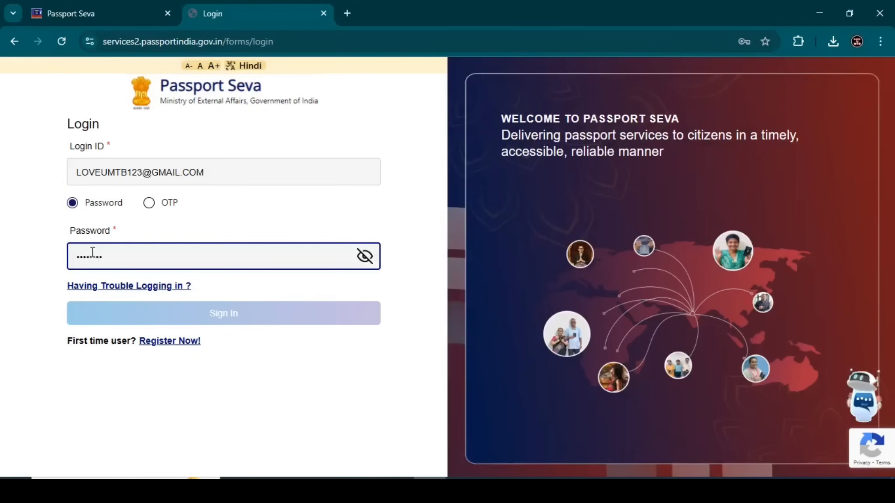
text(***)
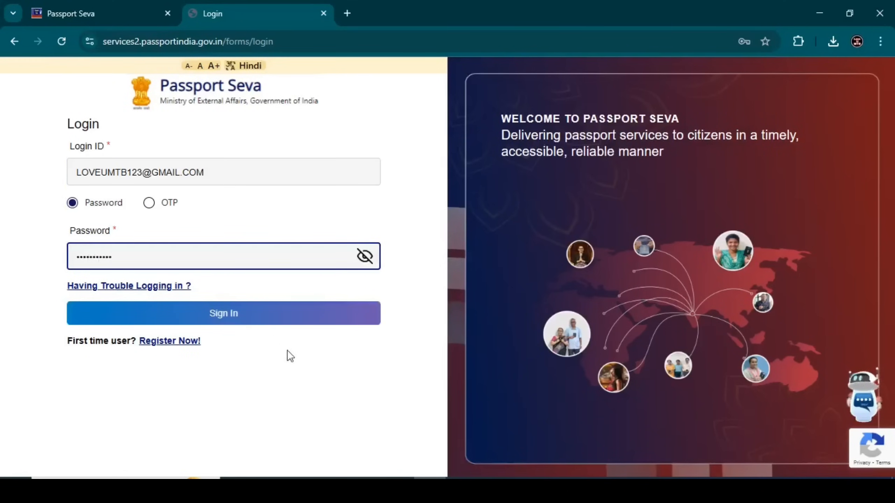
click(276, 321)
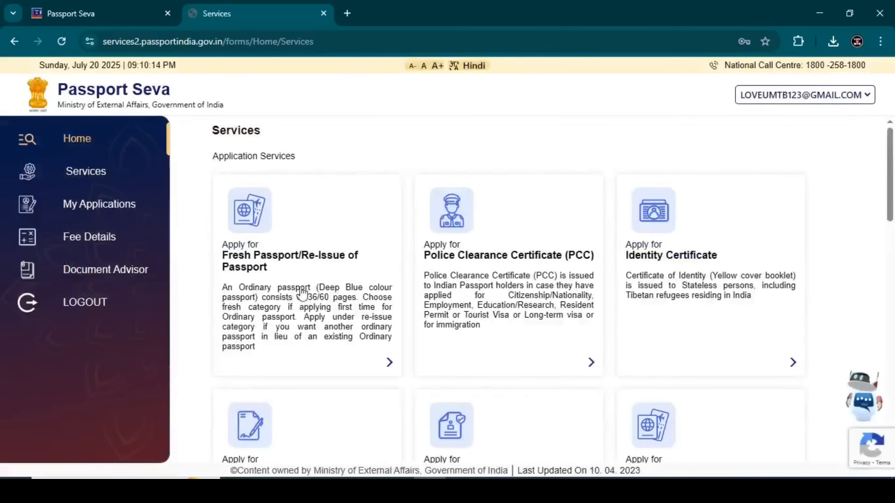
Step: Start a fresh passport application for the Kolkata office without prefilling from a previous passport
click(281, 266)
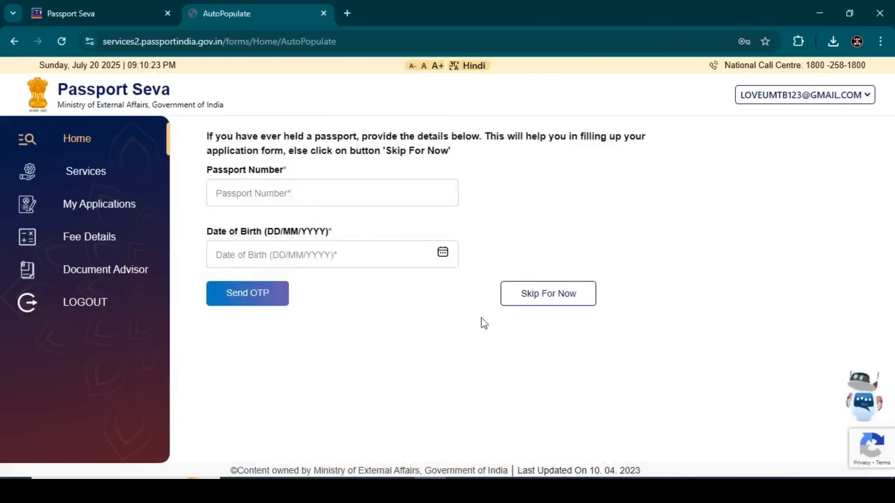
click(553, 297)
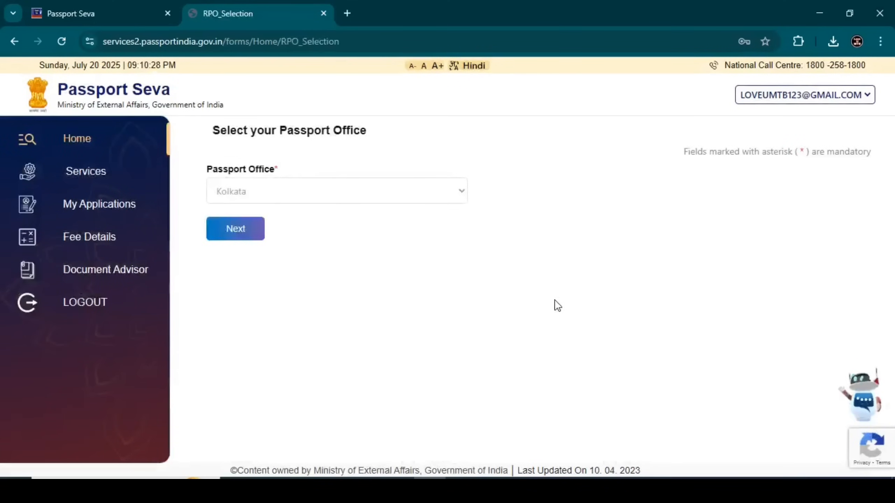
click(239, 231)
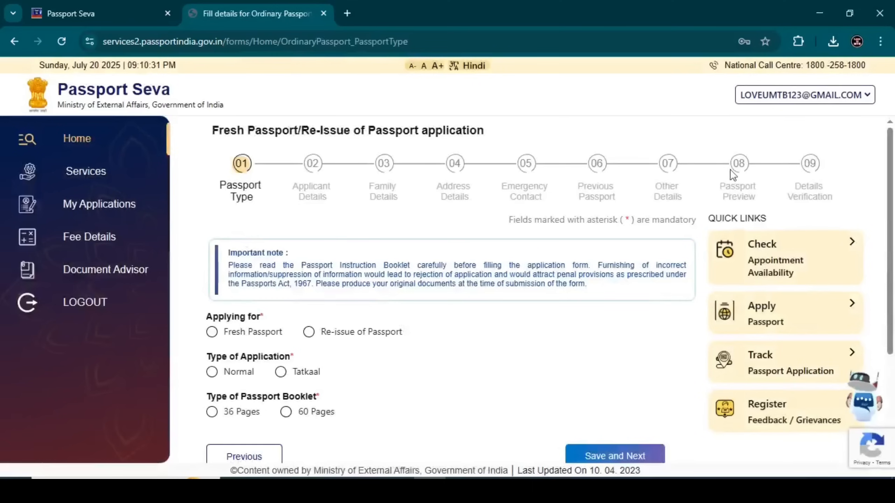
Step: Choose the Normal application type with a 36-page booklet and save the passport type
scroll(318, 183, down, 4)
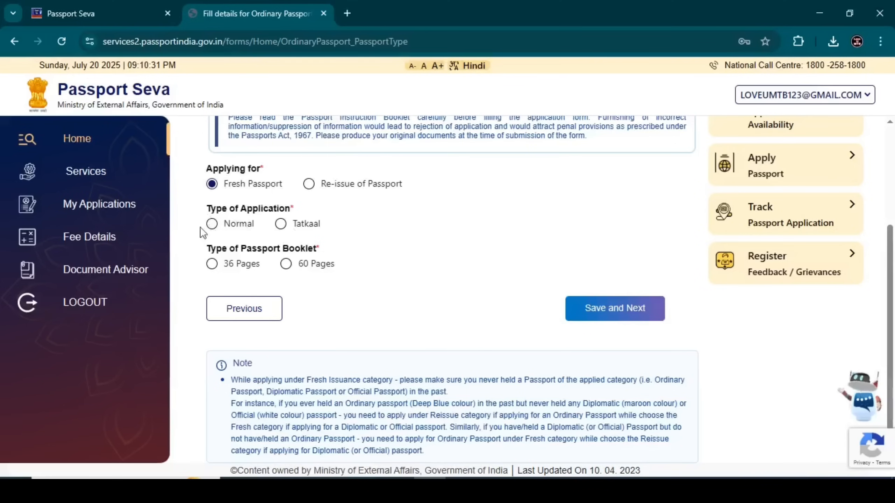
click(211, 225)
click(280, 226)
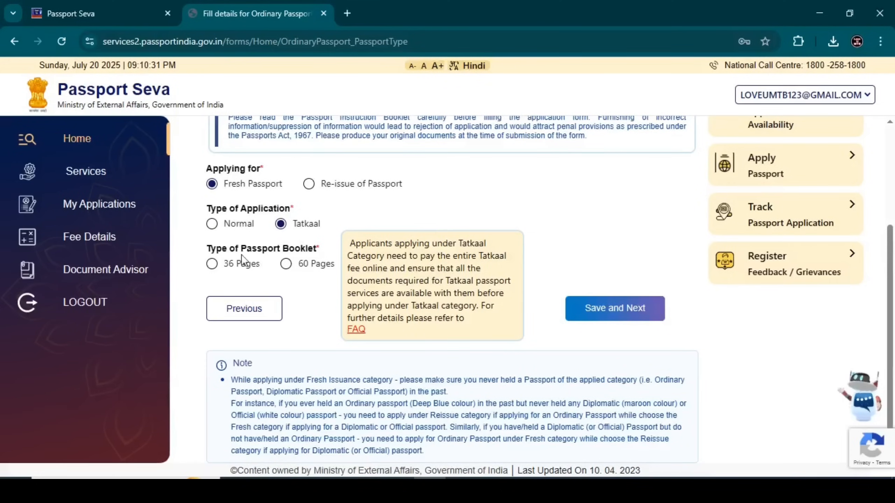
click(212, 223)
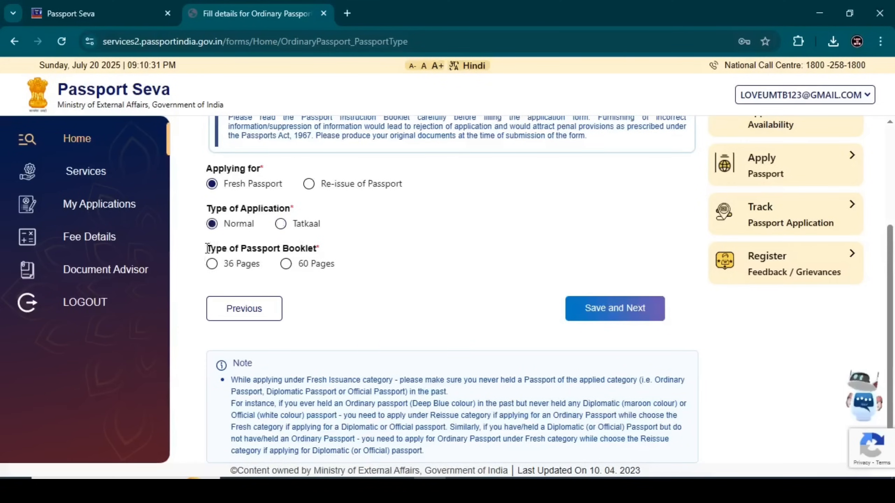
drag(207, 249, 322, 250)
click(322, 249)
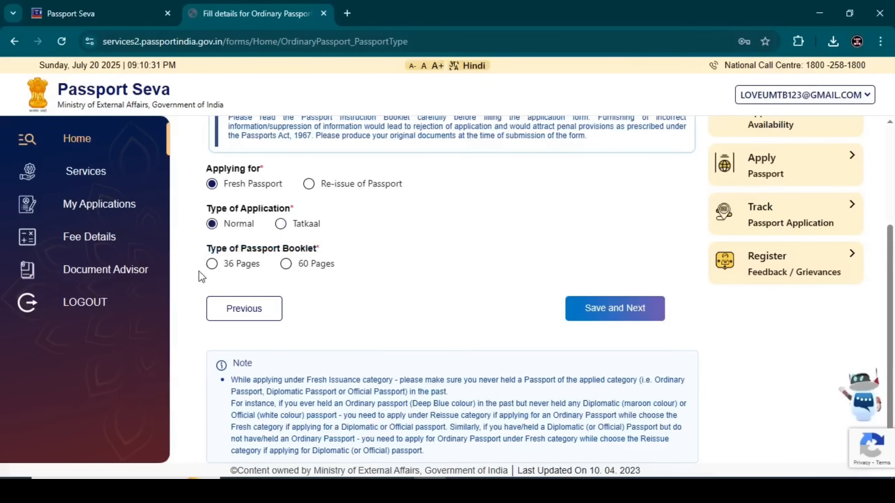
click(212, 265)
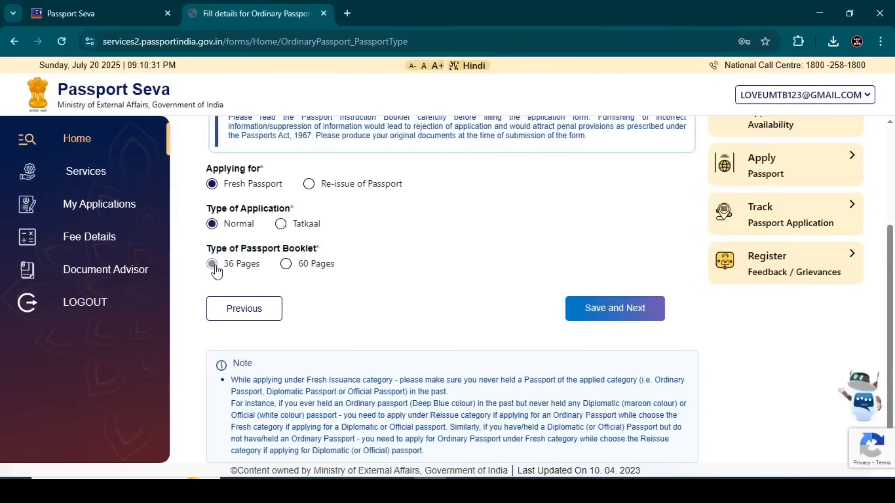
click(615, 310)
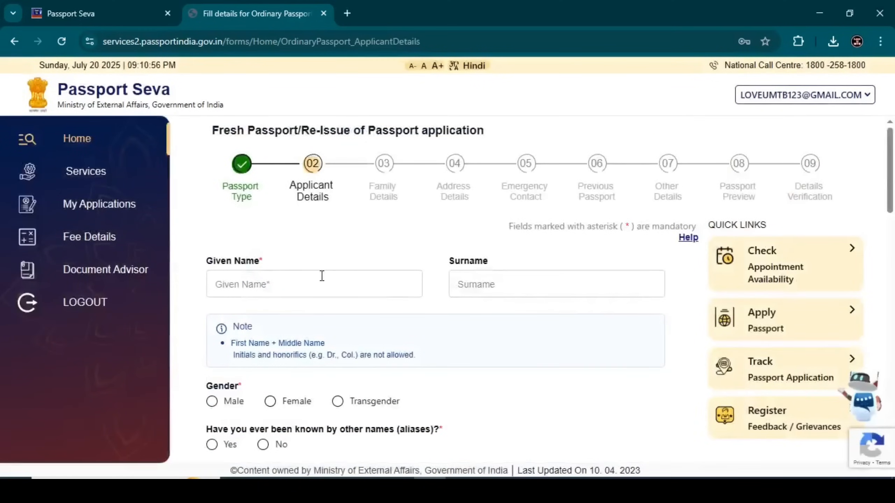
Step: Enter the applicant's given name and surname
scroll(351, 252, down, 1)
click(265, 222)
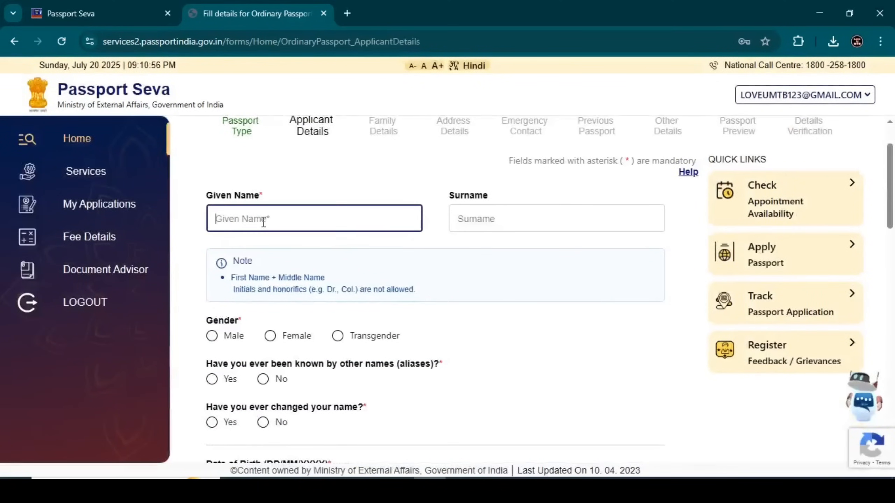
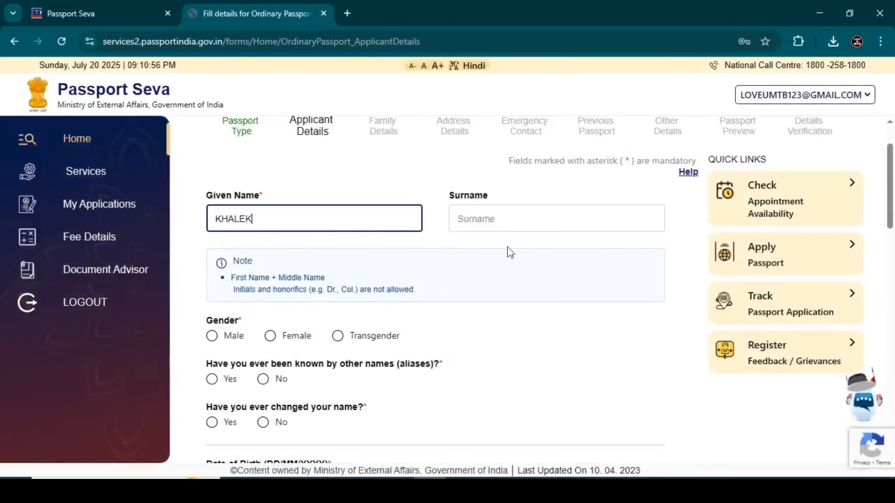
click(458, 219)
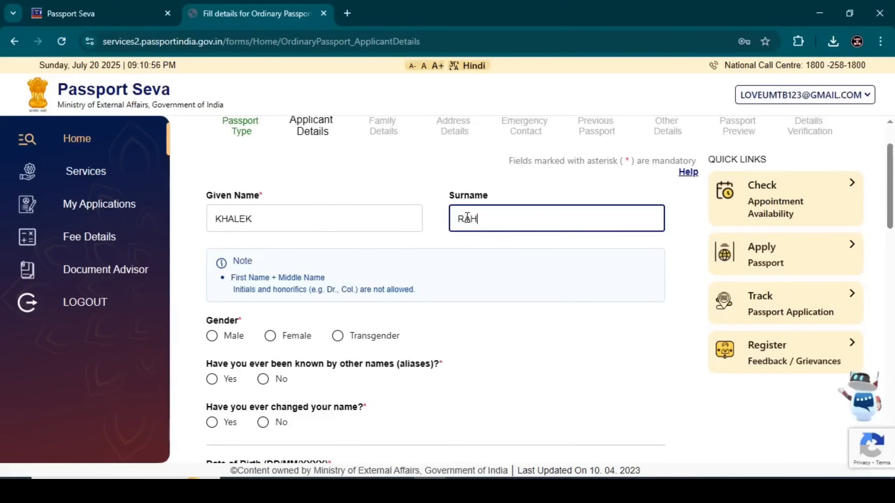
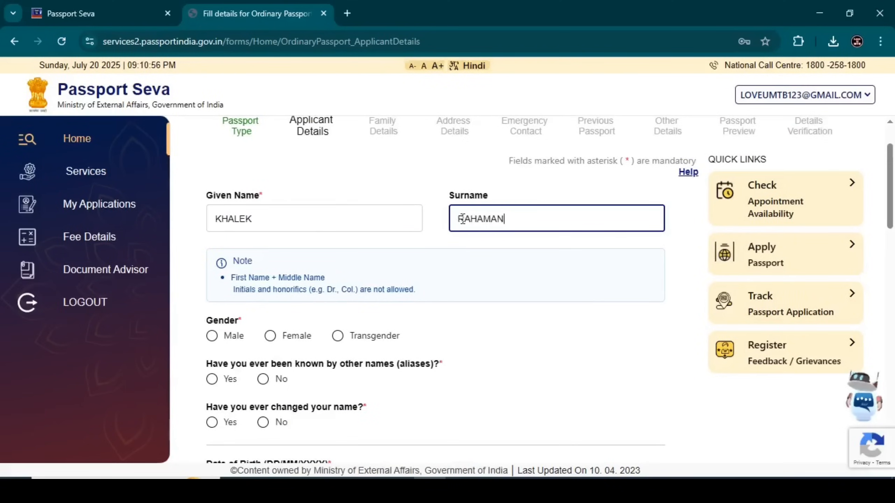
click(251, 219)
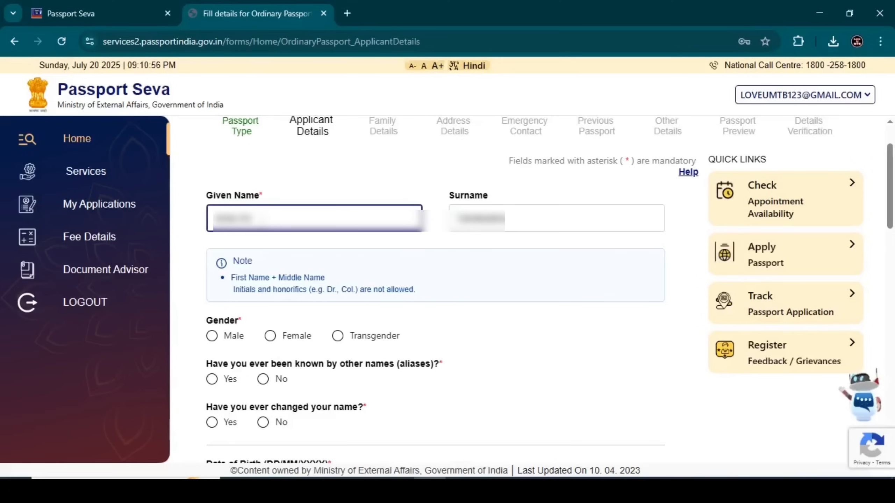
drag(230, 278, 326, 278)
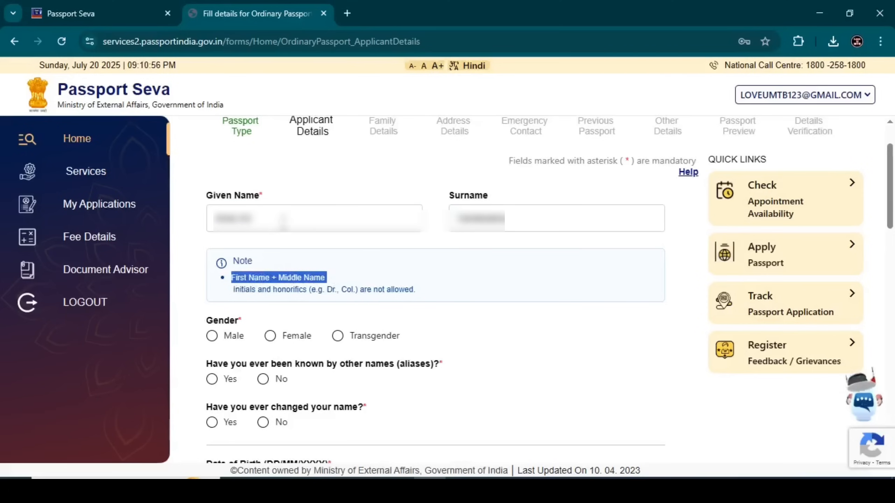
click(254, 281)
drag(227, 293, 412, 307)
click(388, 268)
Step: Set gender to Male and answer No to being known by other names
scroll(366, 258, down, 4)
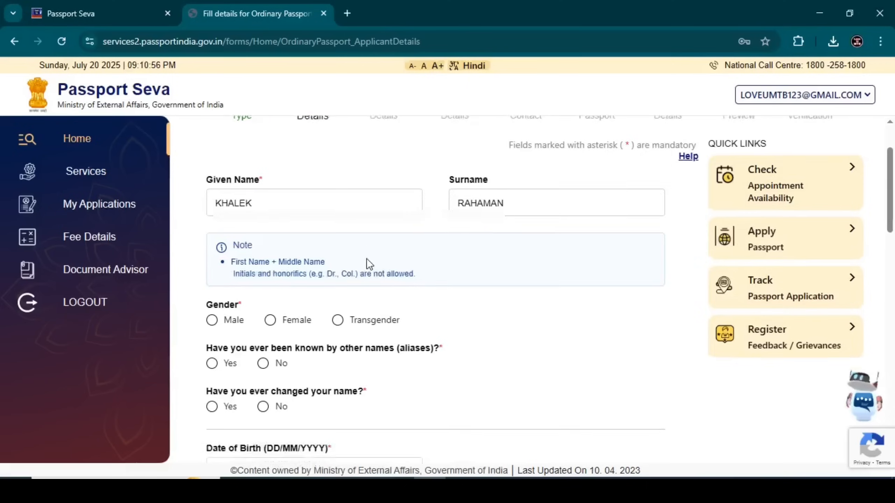
click(212, 205)
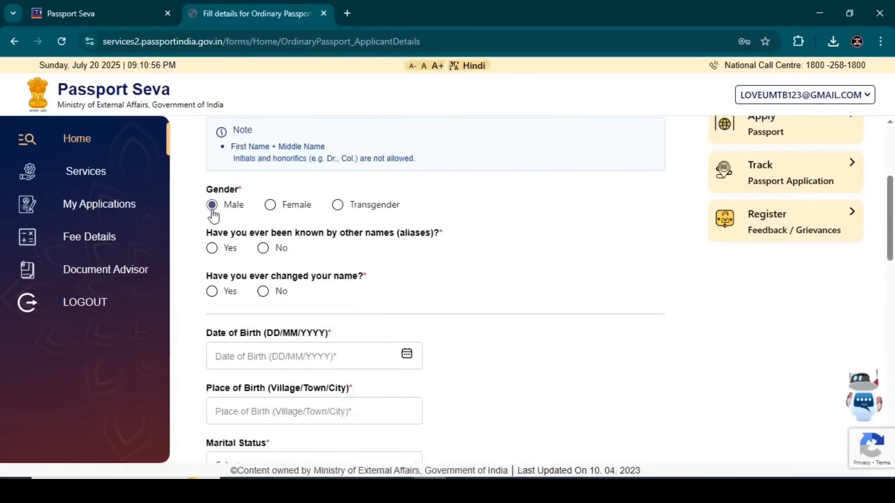
click(213, 249)
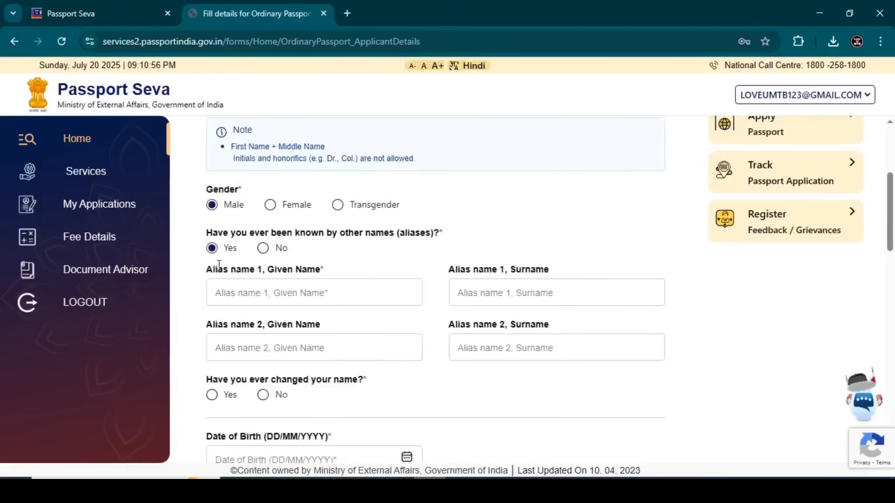
drag(207, 234, 441, 235)
click(247, 290)
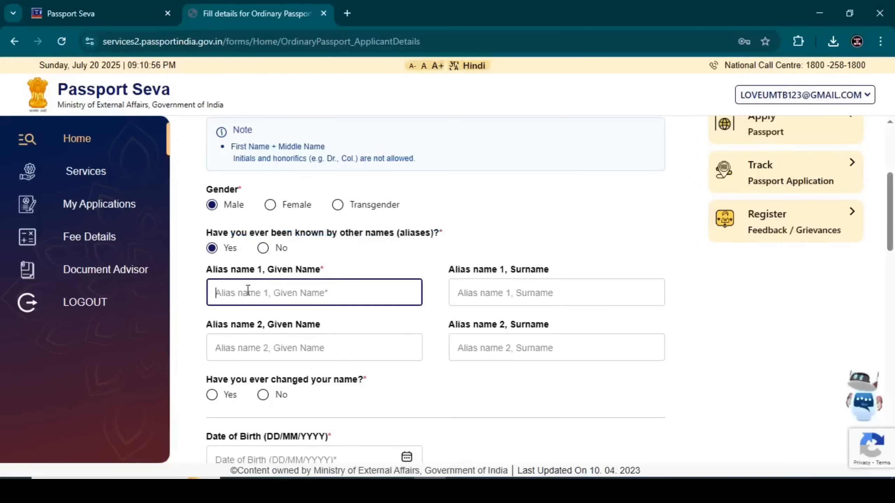
click(239, 338)
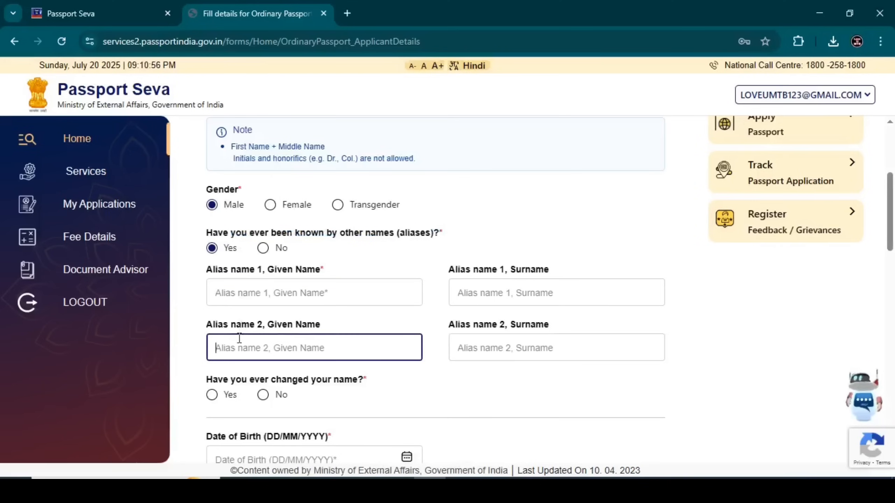
click(262, 248)
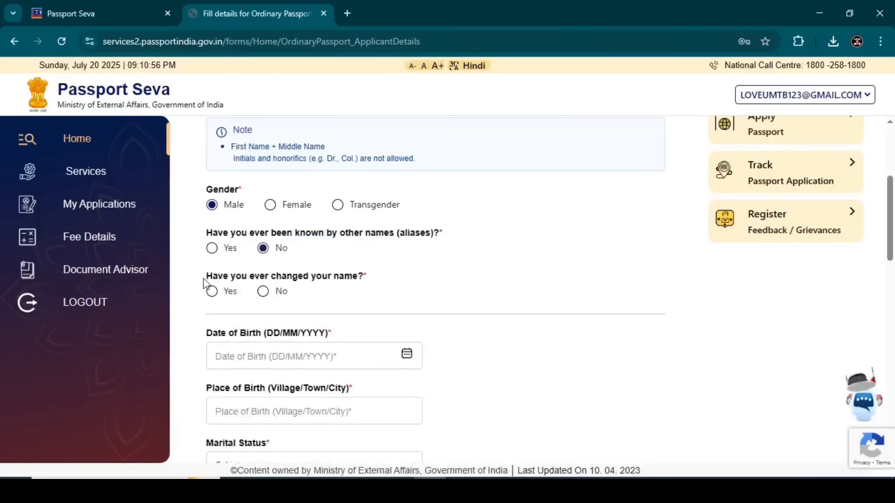
Step: Answer No to having changed name
drag(208, 277, 366, 280)
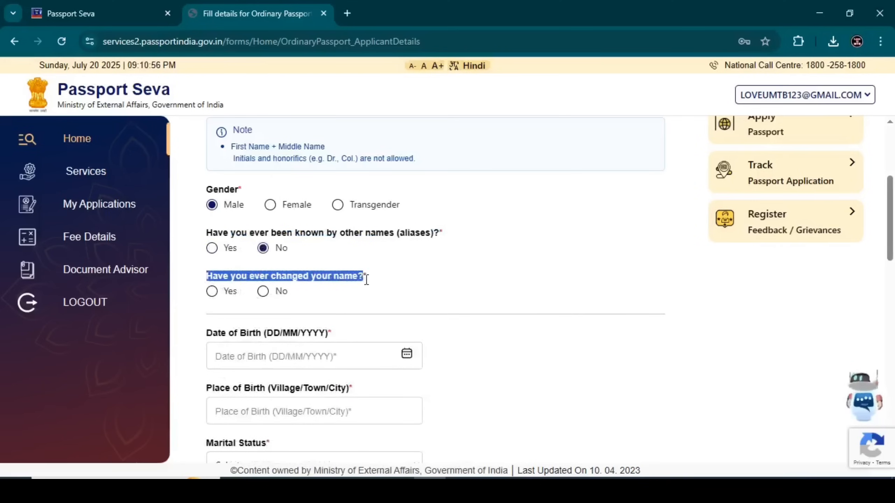
click(211, 292)
click(218, 327)
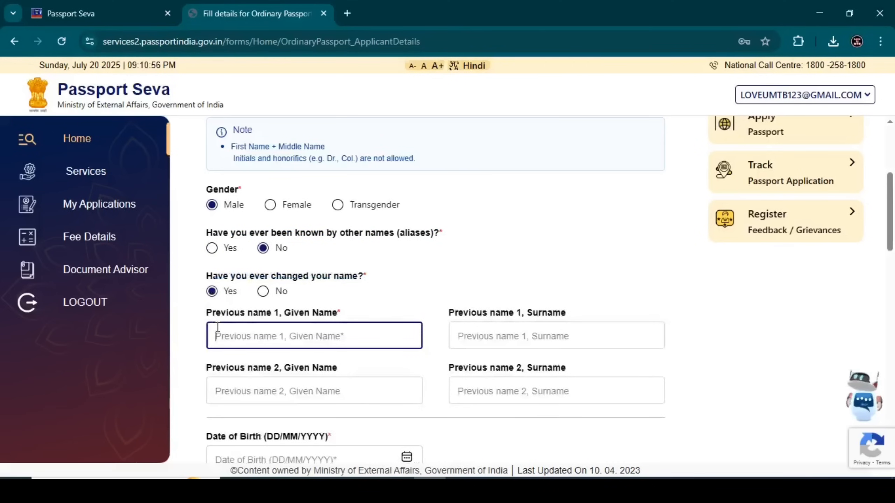
drag(206, 310, 344, 323)
click(227, 333)
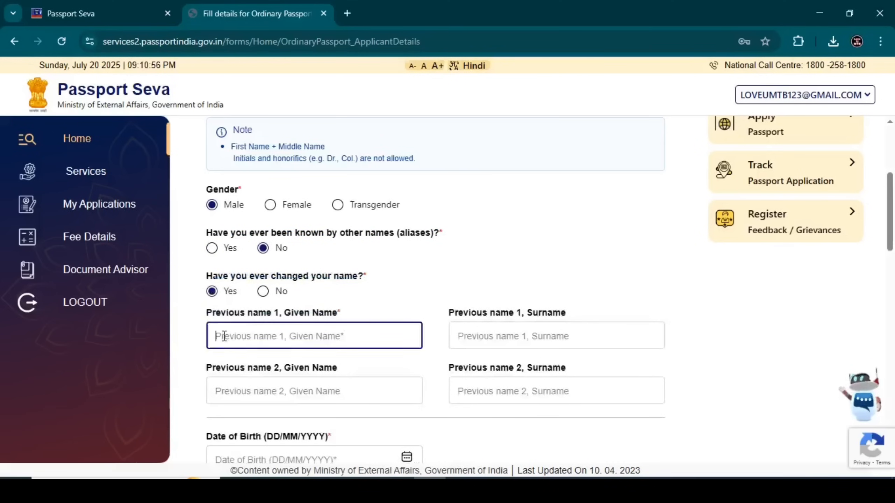
drag(207, 369, 337, 376)
click(256, 393)
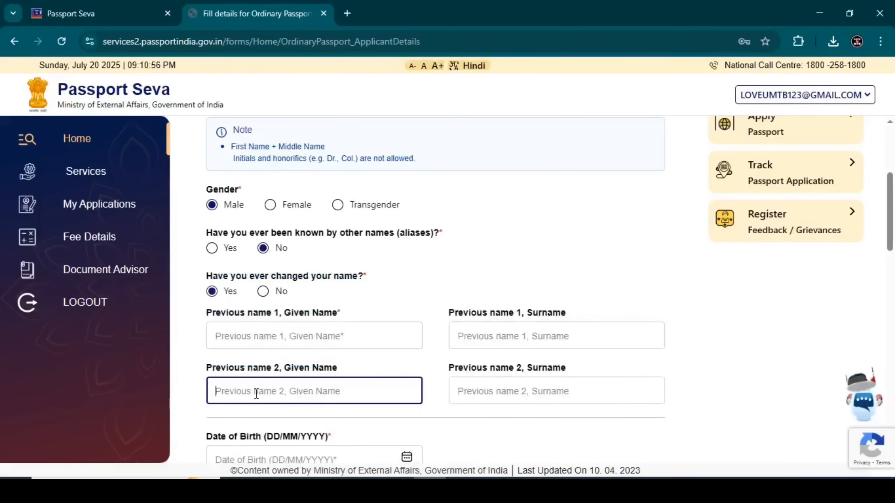
click(264, 292)
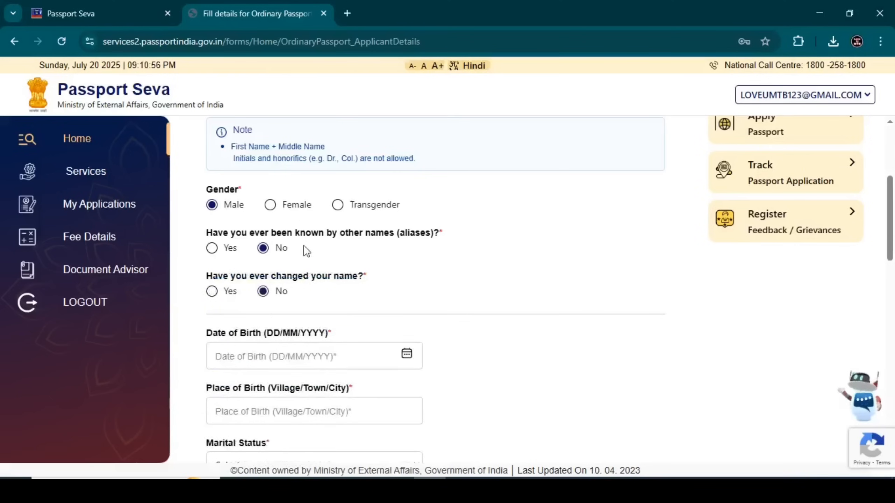
scroll(303, 247, down, 3)
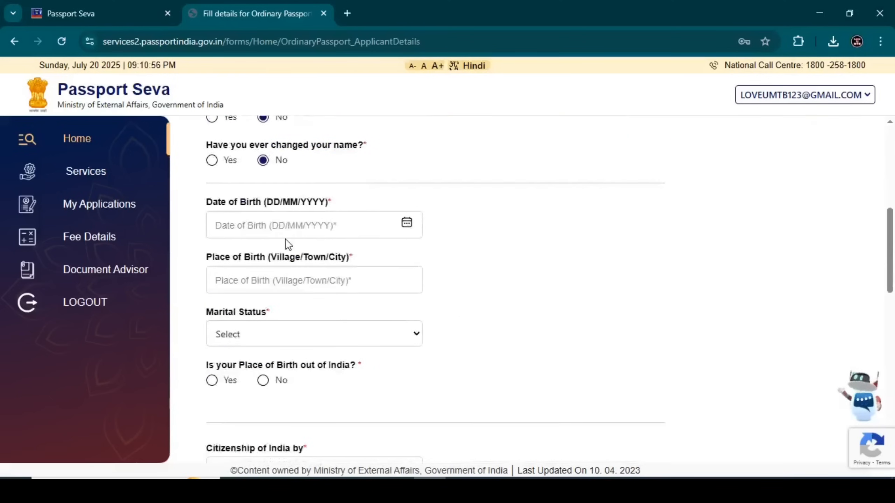
click(406, 222)
click(467, 208)
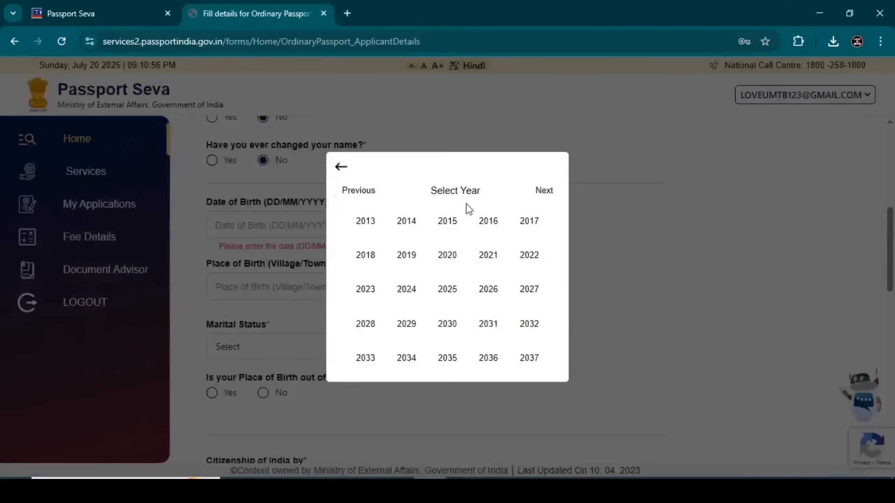
click(354, 198)
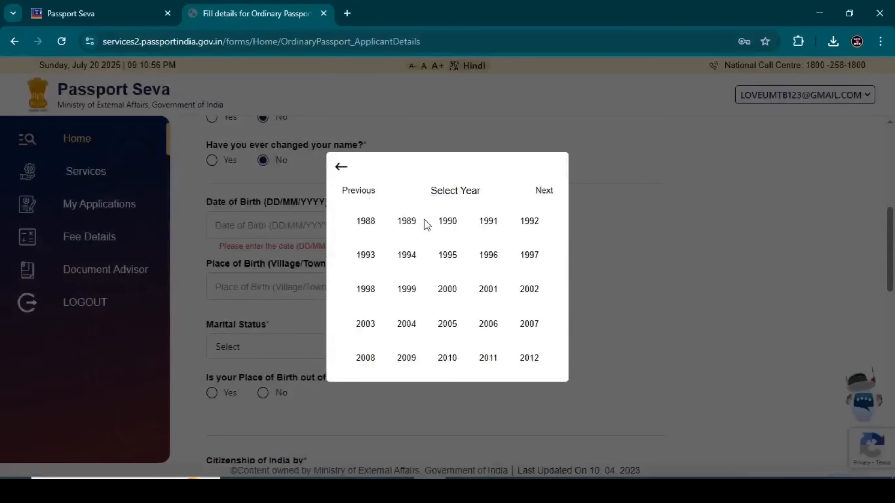
click(405, 291)
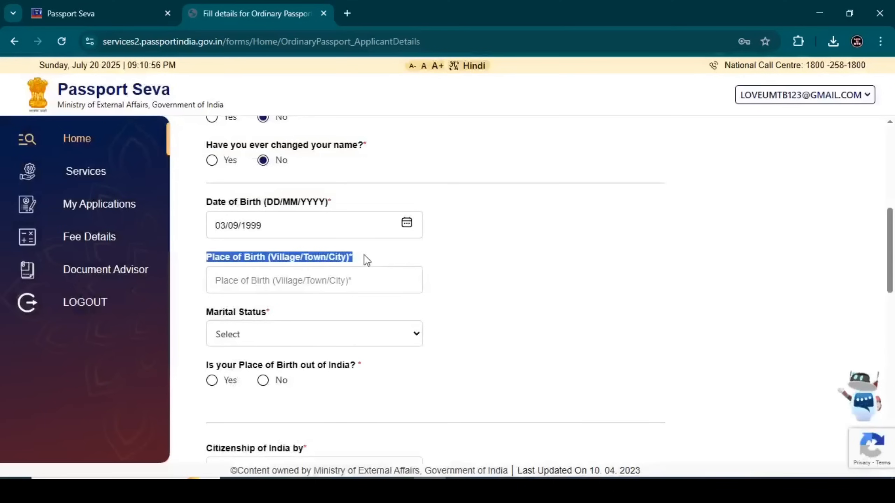
Step: Enter DARIBASH as place of birth and set marital status to Single
click(277, 272)
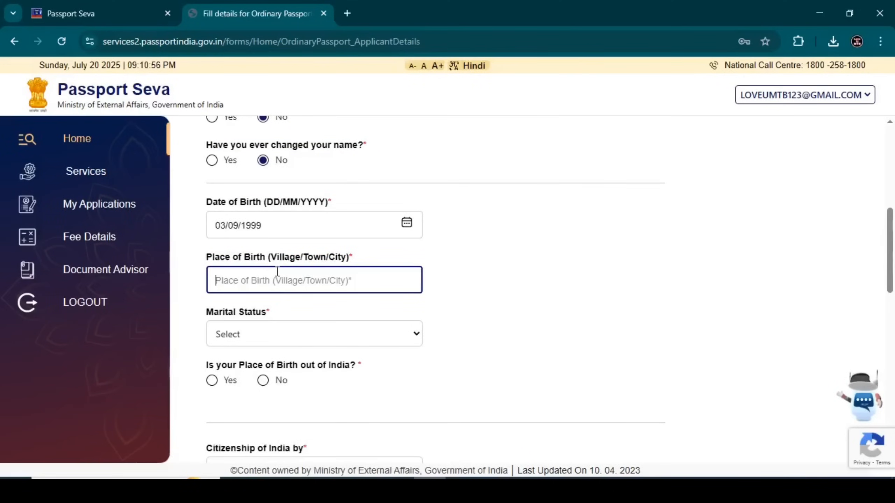
text(DARI)
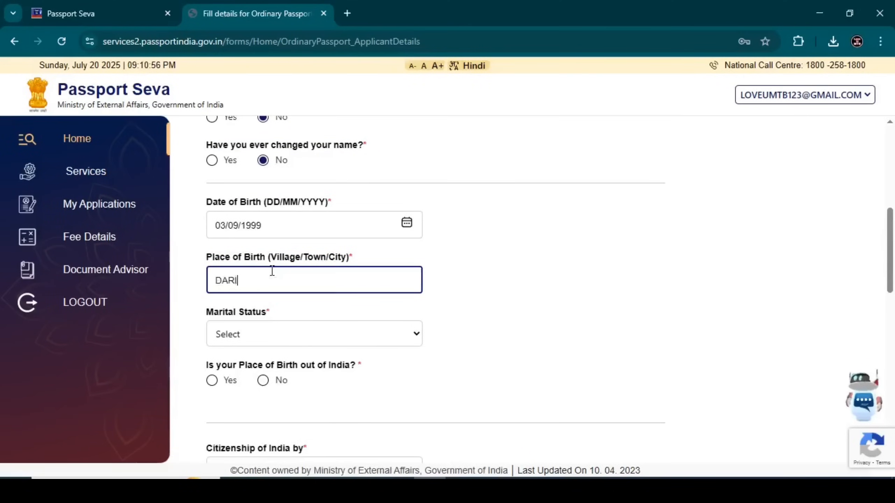
text(BASH)
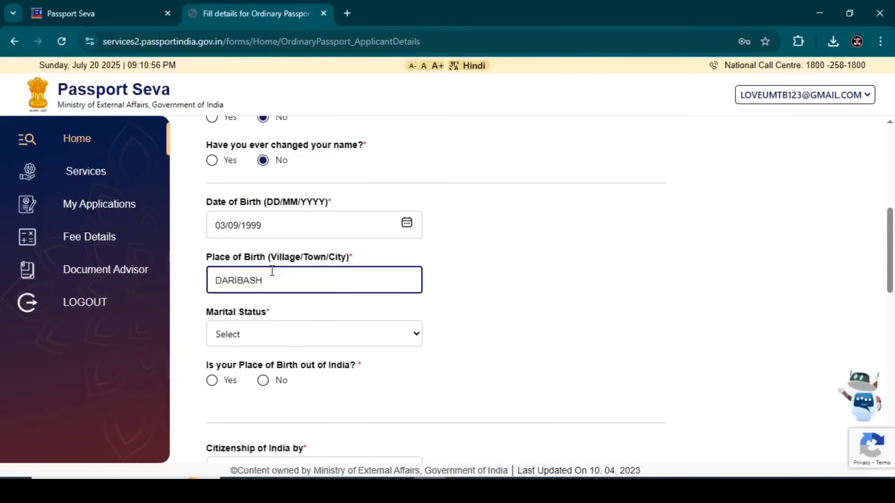
click(272, 334)
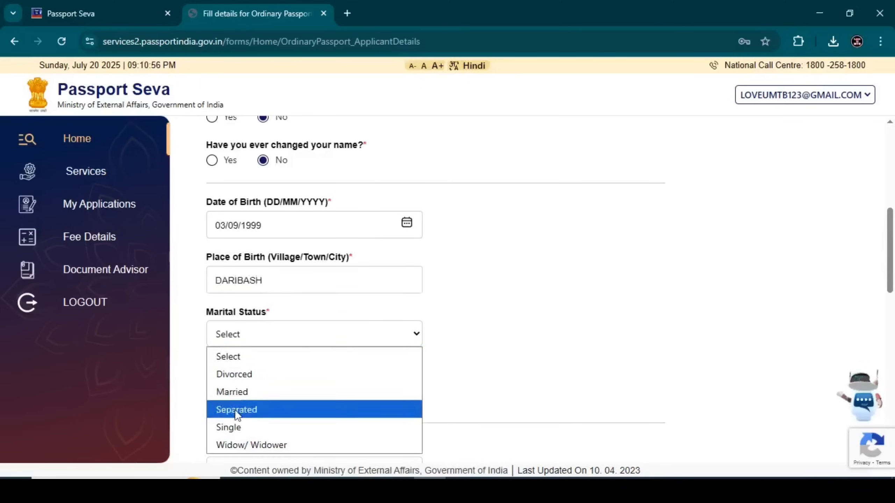
click(233, 427)
click(228, 335)
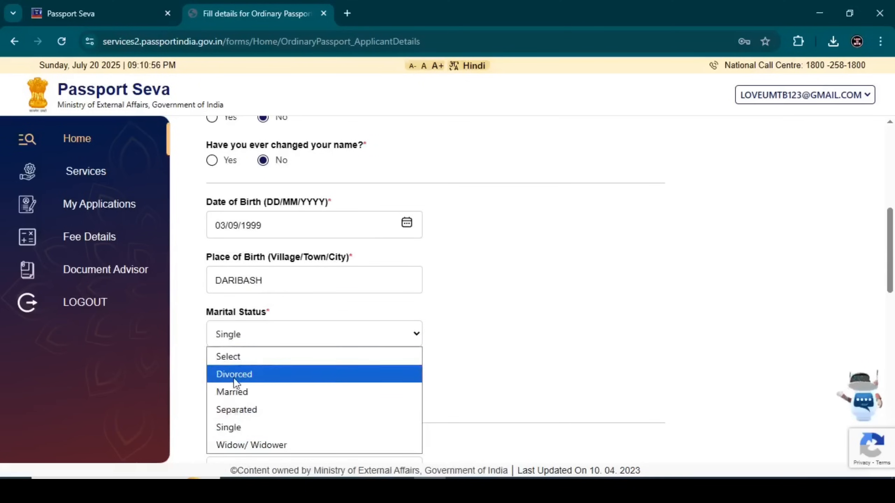
click(228, 423)
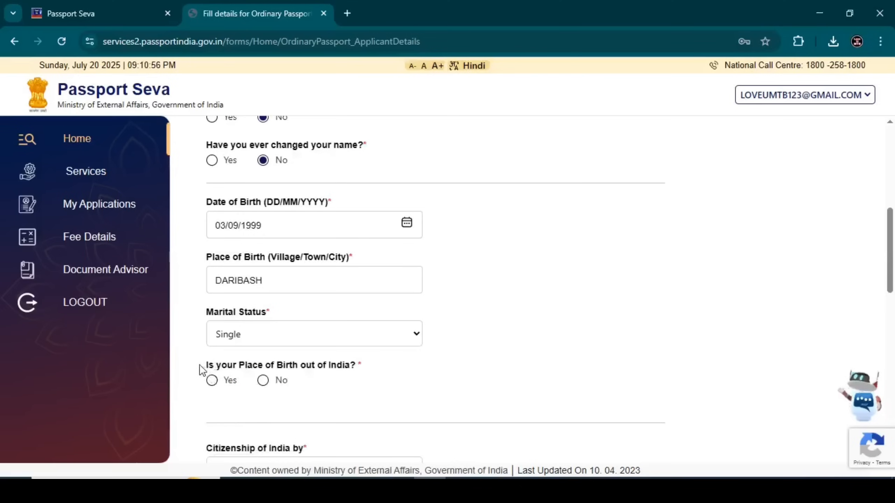
Step: Answer No to birth outside India and choose West Bengal, Cooch Behar as birth state and district
drag(201, 368, 358, 367)
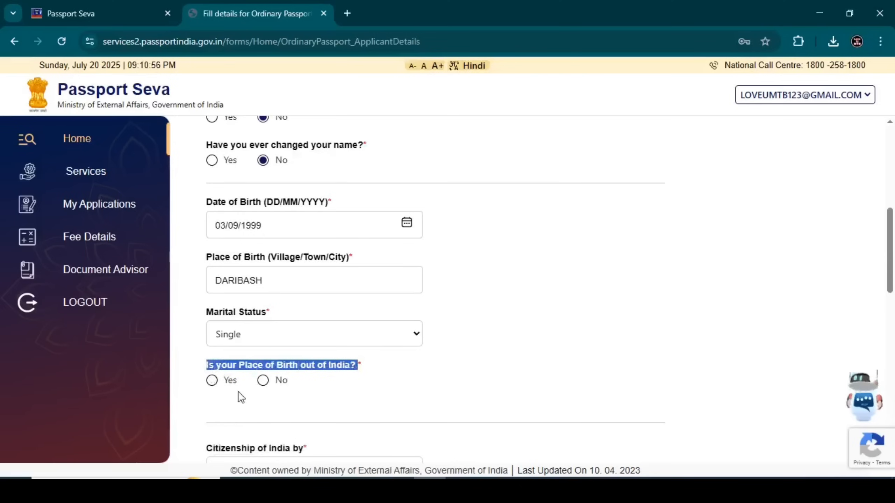
click(263, 381)
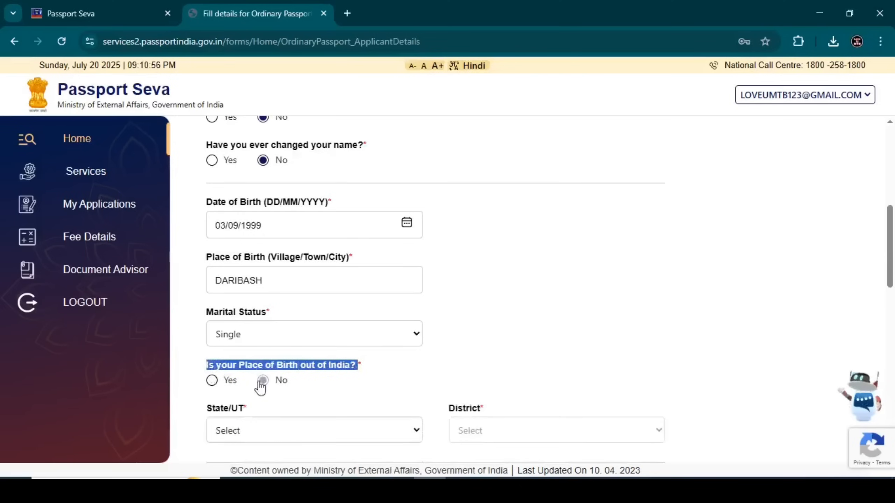
click(213, 381)
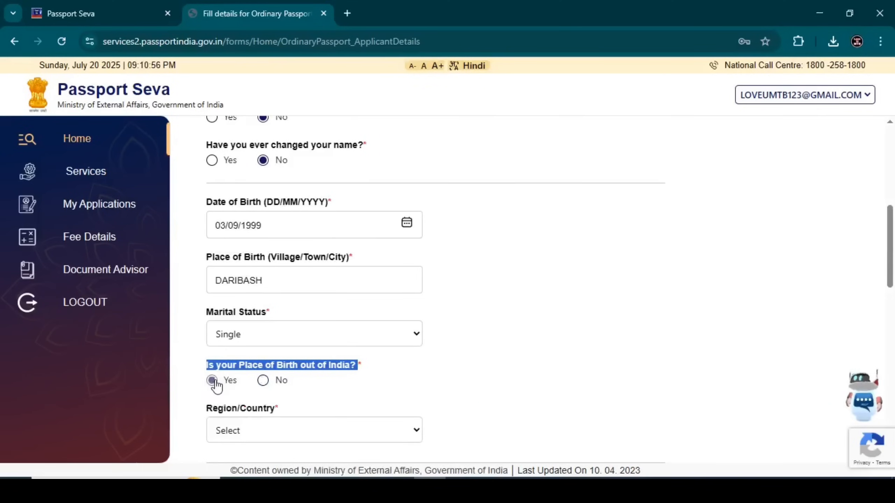
click(263, 381)
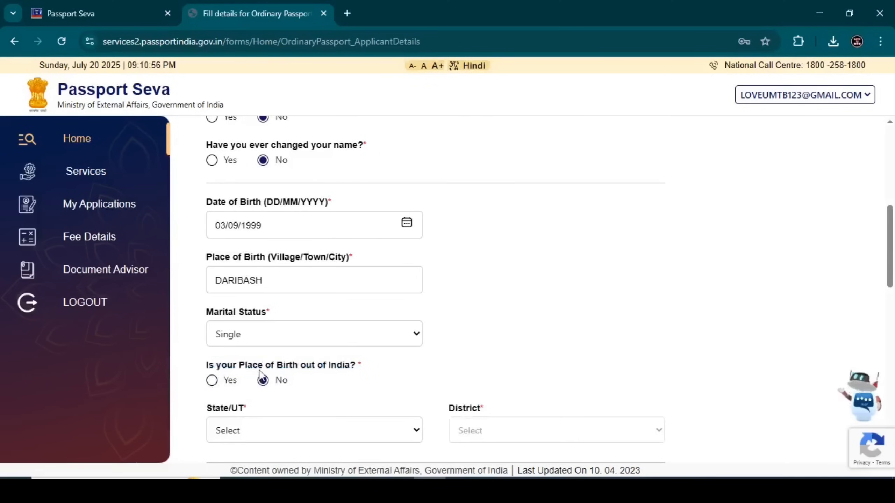
scroll(262, 364, down, 4)
click(234, 299)
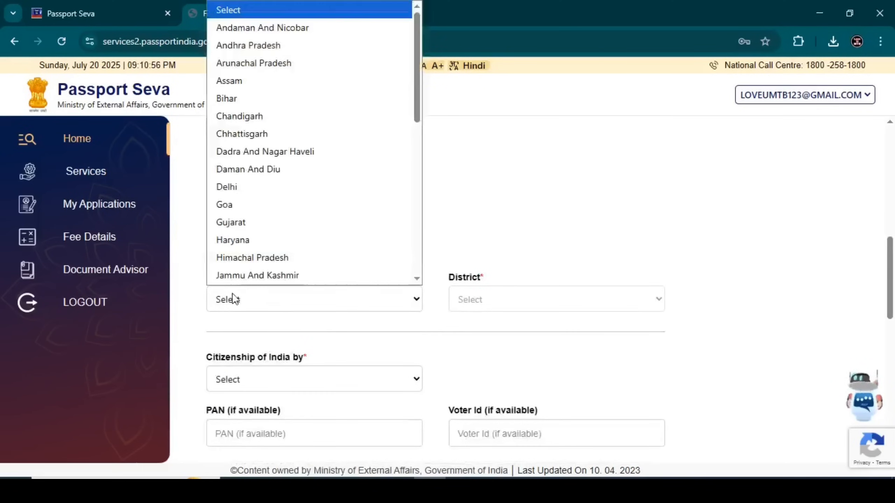
scroll(246, 198, down, 5)
click(233, 290)
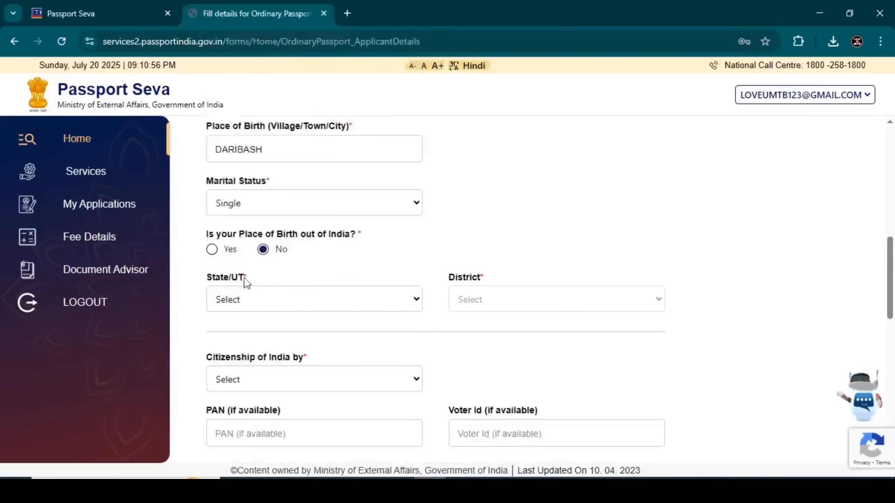
click(485, 300)
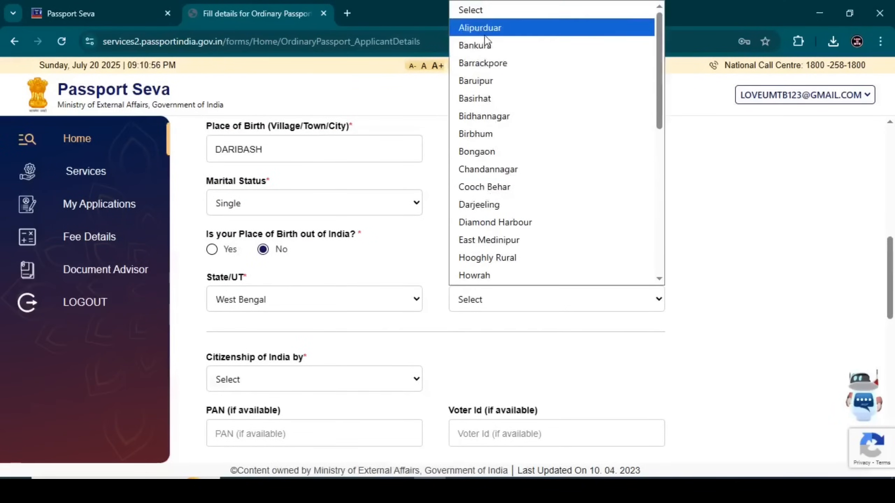
click(479, 183)
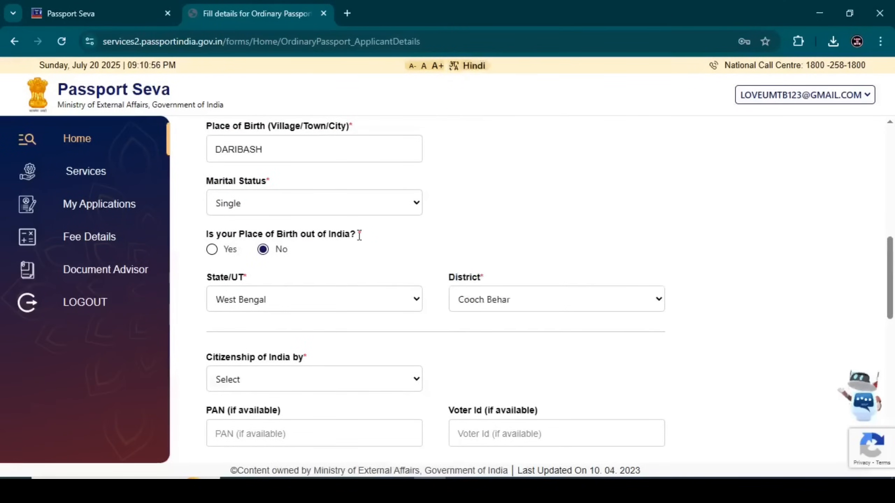
scroll(359, 235, down, 3)
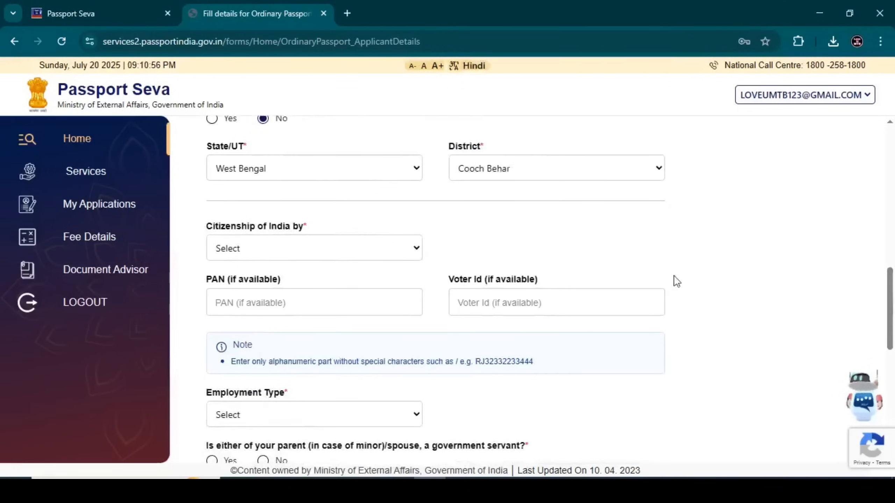
click(285, 251)
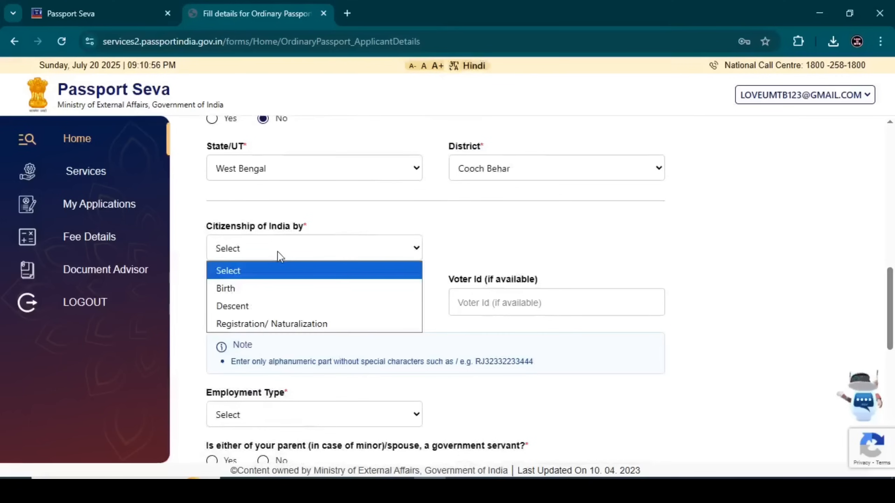
click(244, 289)
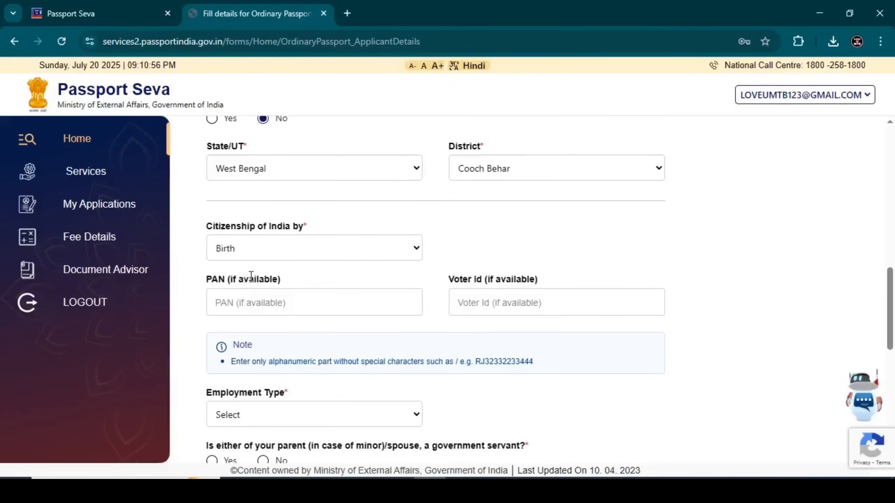
click(260, 254)
click(261, 254)
drag(206, 282, 294, 286)
click(238, 309)
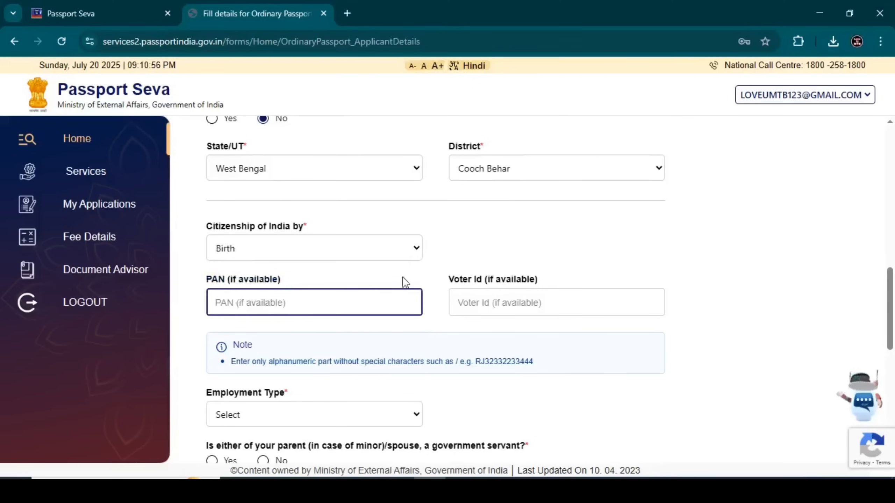
drag(449, 280, 547, 286)
click(480, 305)
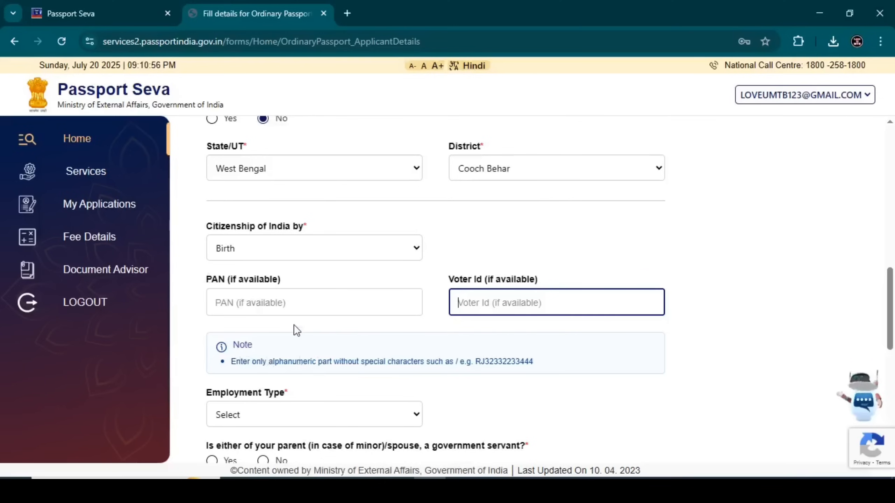
scroll(353, 306, down, 5)
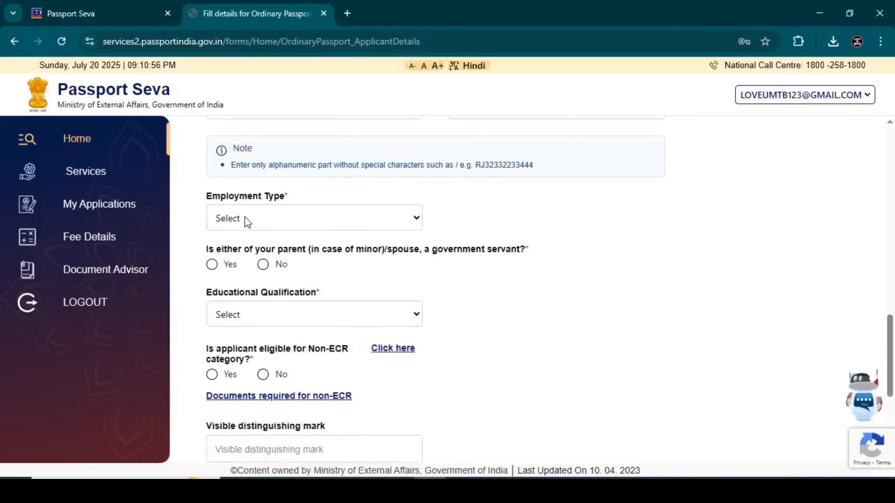
Step: Set the Employment Type to Student
click(248, 222)
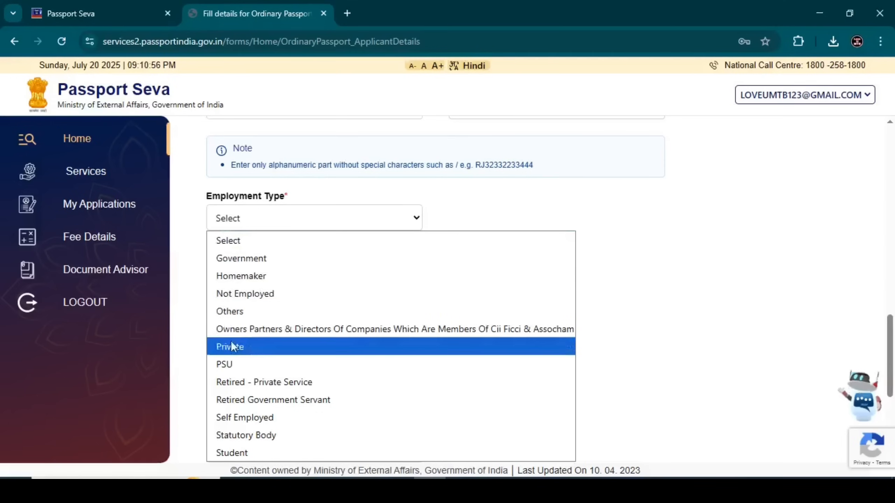
click(234, 454)
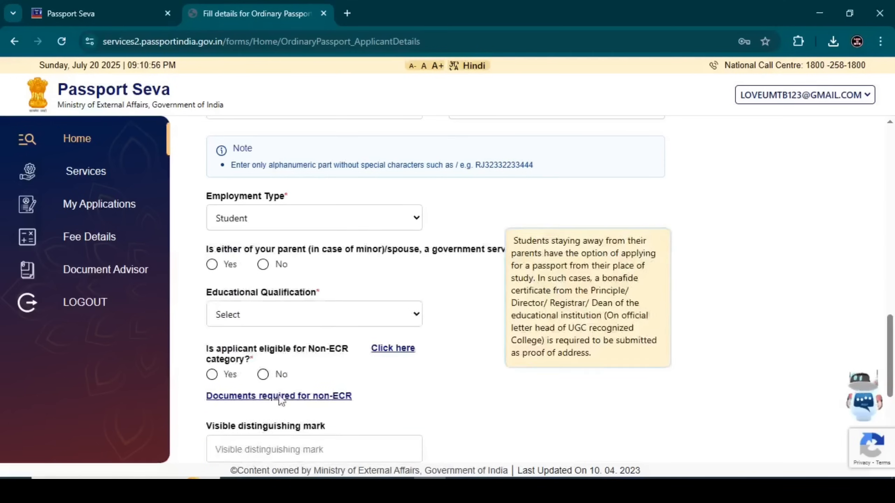
click(263, 222)
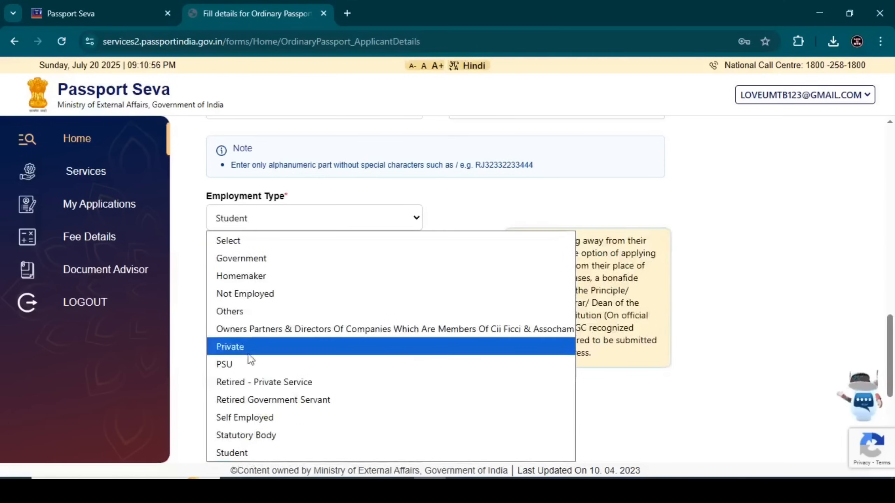
click(236, 347)
click(258, 222)
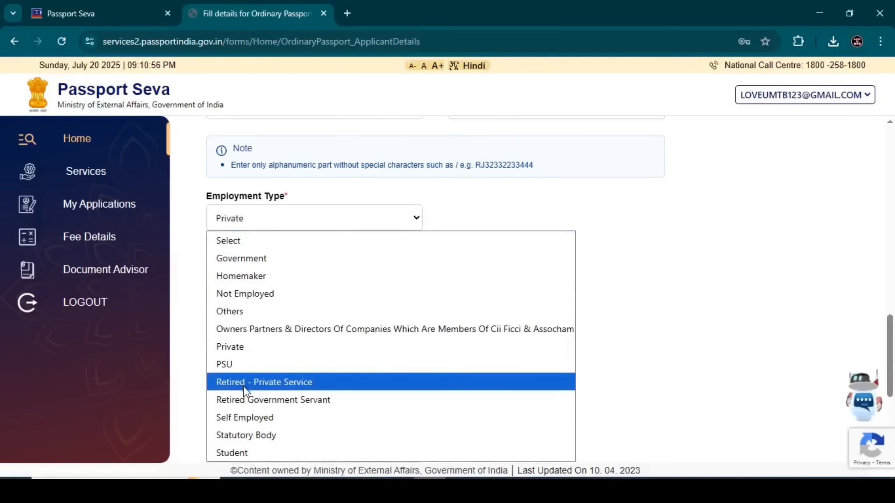
click(257, 395)
click(250, 222)
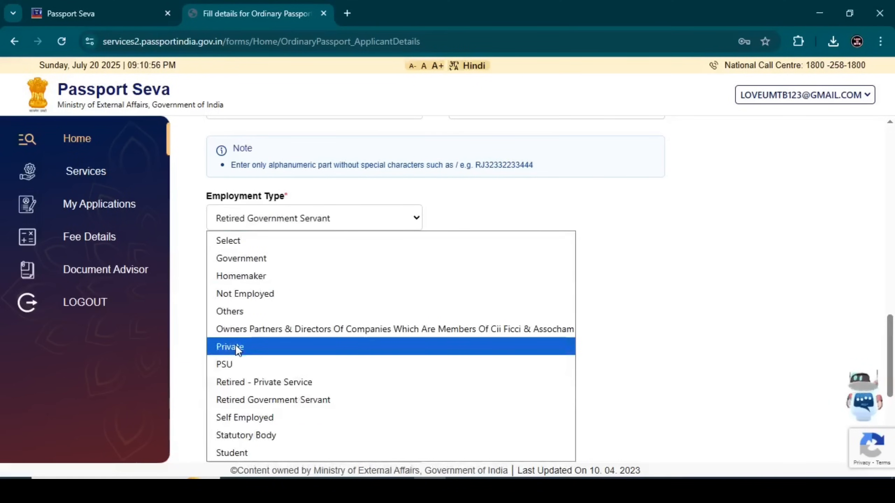
click(232, 453)
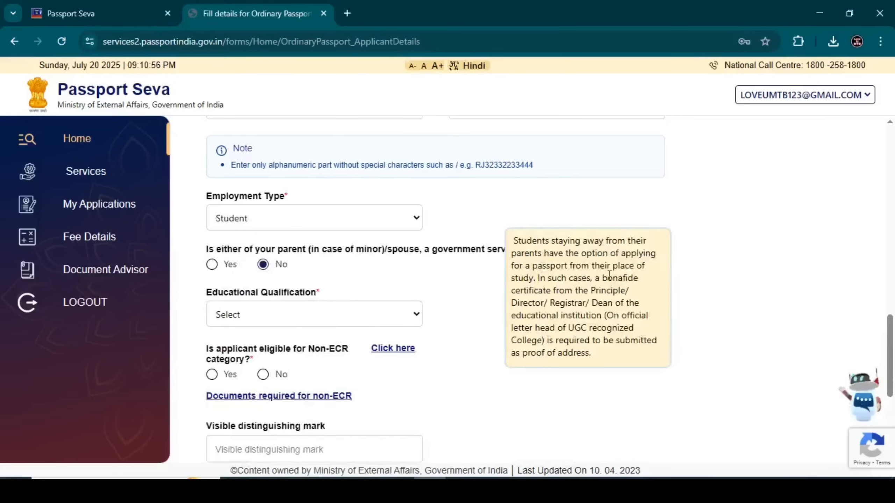
Step: Answer No for government-servant parent/spouse and choose 10th Pass And Above education
click(212, 264)
click(263, 264)
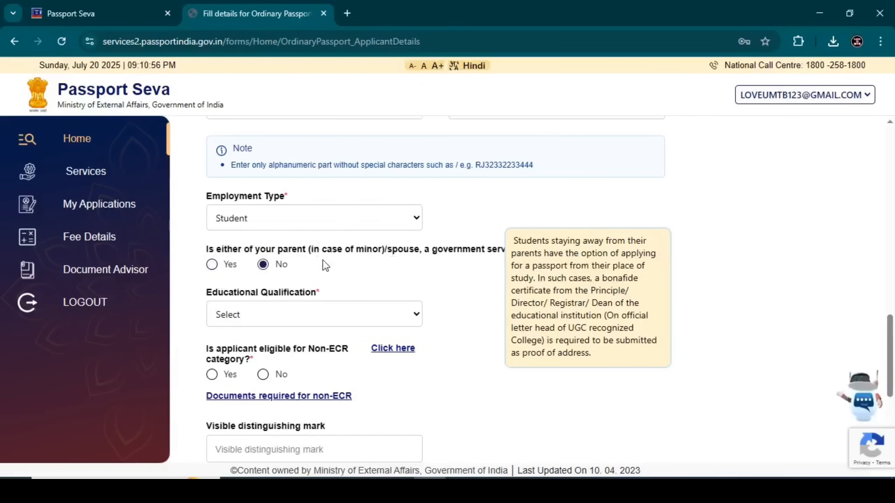
click(275, 319)
click(244, 360)
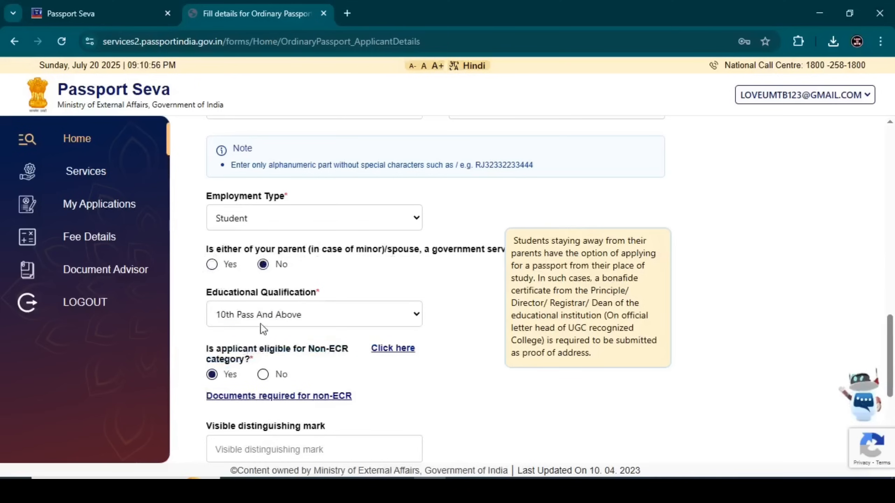
click(264, 221)
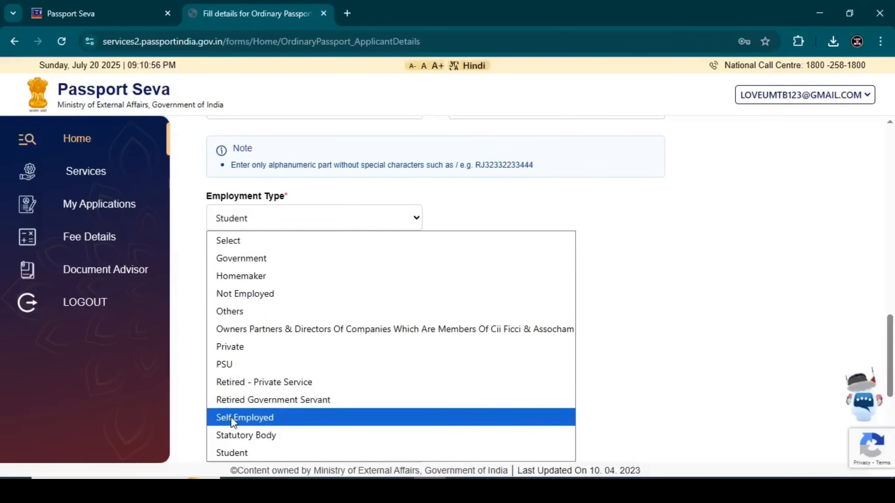
click(191, 296)
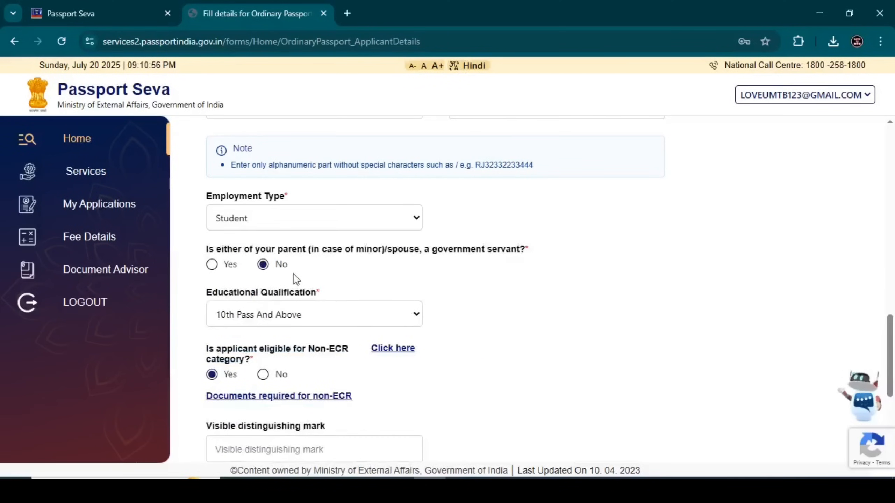
drag(255, 249, 206, 256)
click(197, 261)
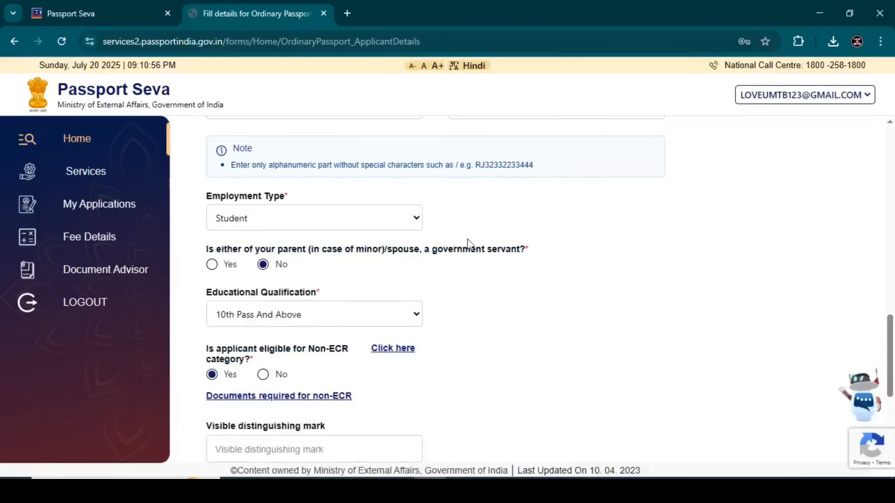
Step: Try education levels 7th Pass Or Less, Between 8th And 9th Standard, and Graduate And Above
click(264, 315)
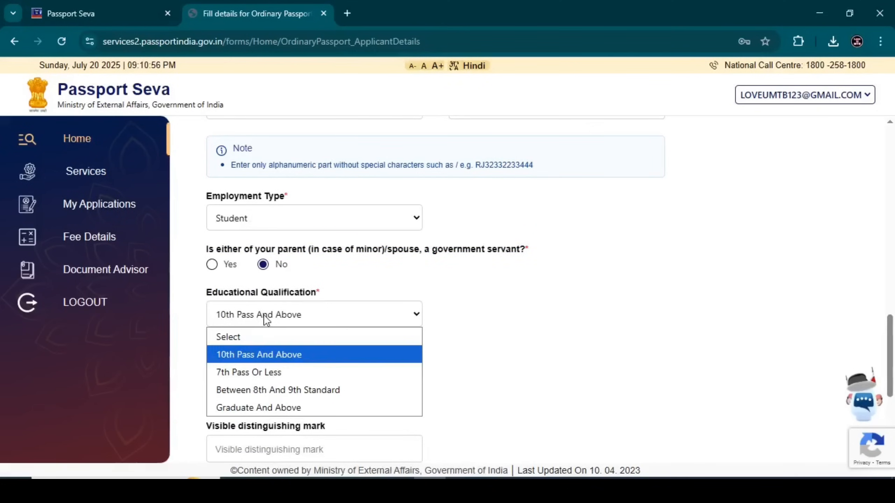
click(251, 373)
click(261, 315)
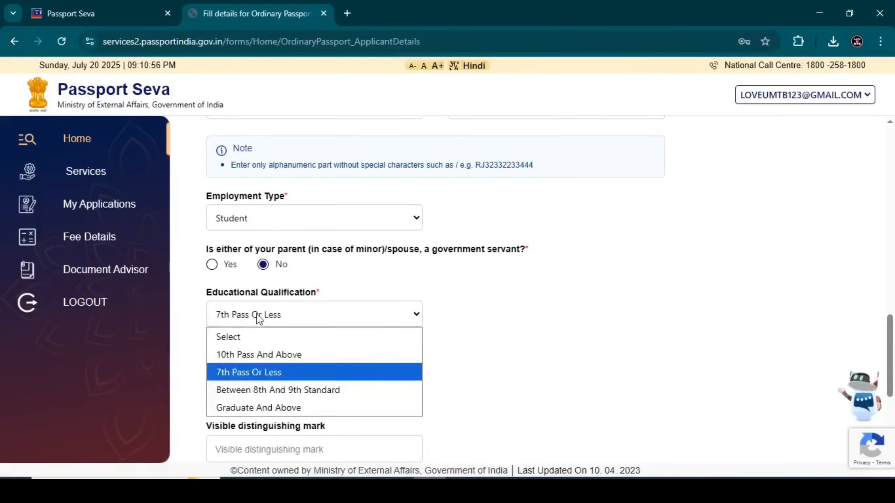
click(252, 352)
click(256, 315)
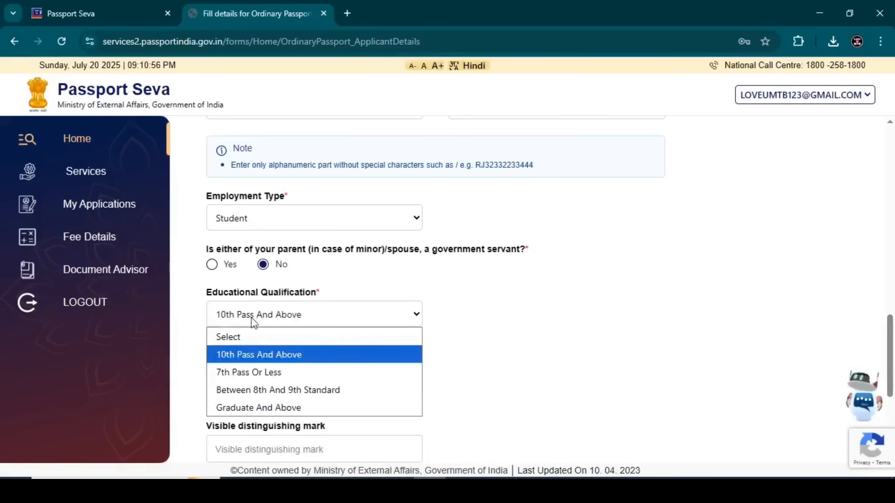
click(278, 373)
click(261, 319)
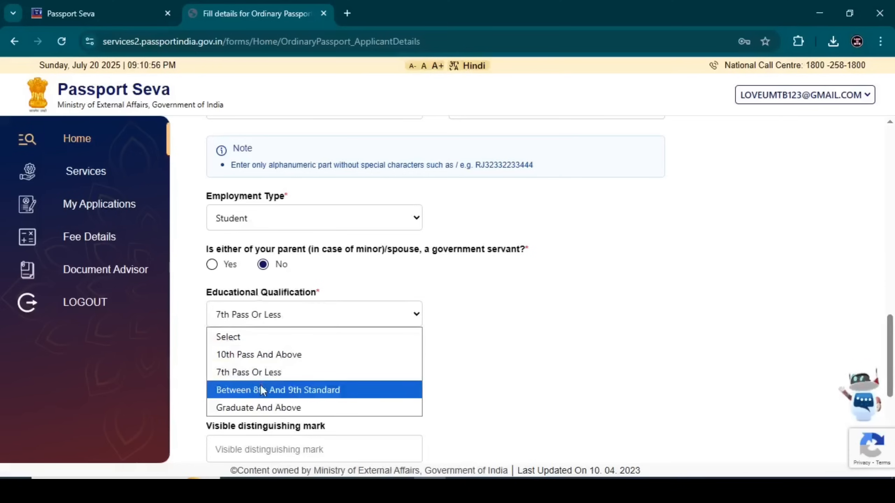
click(261, 384)
click(262, 317)
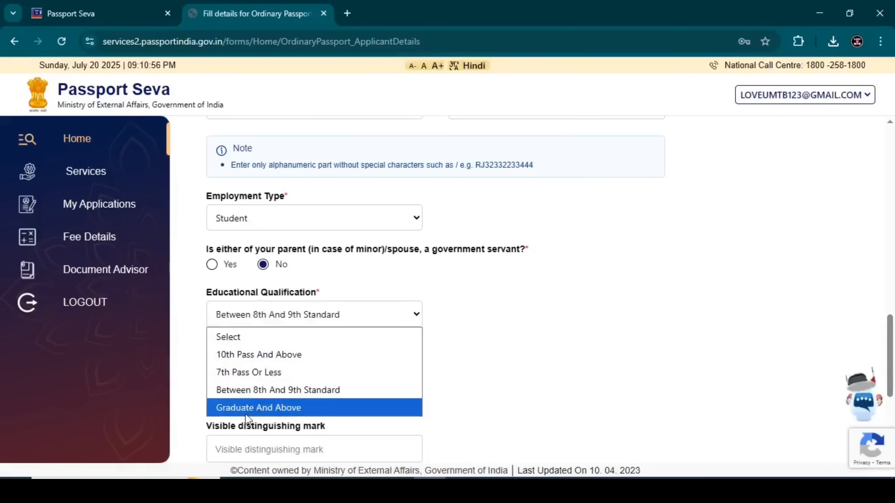
click(253, 407)
click(233, 314)
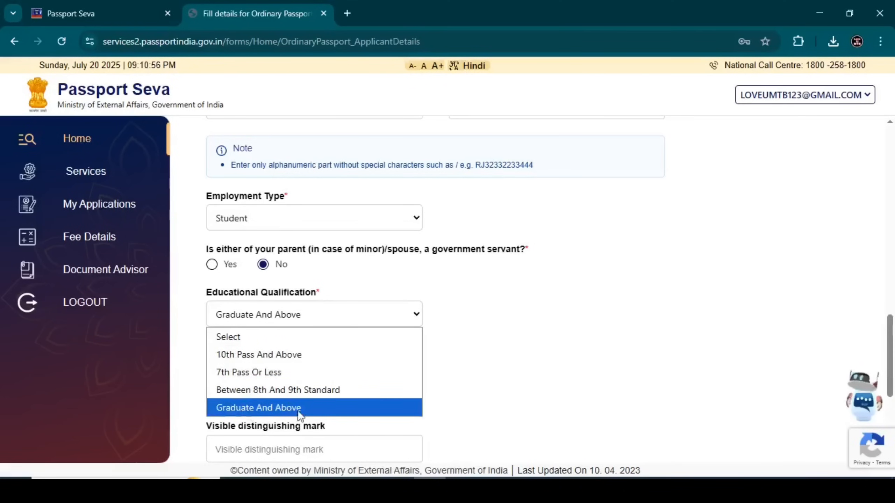
Step: Settle education on 10th Pass And Above and enter NO MARK as the visible mark
click(269, 354)
scroll(317, 253, down, 3)
scroll(289, 268, down, 2)
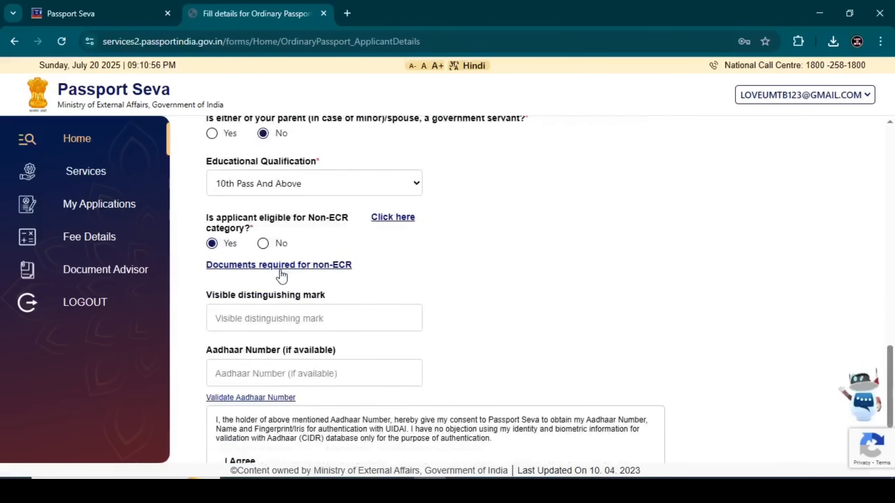
click(252, 259)
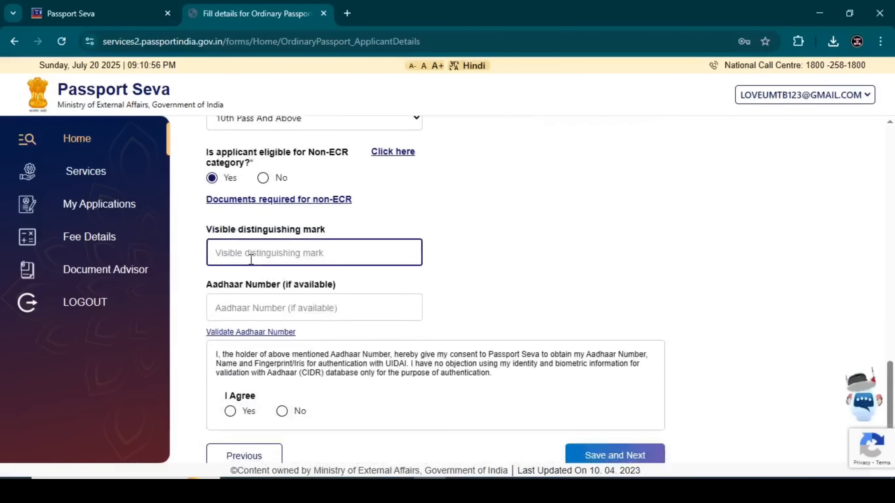
text(NO)
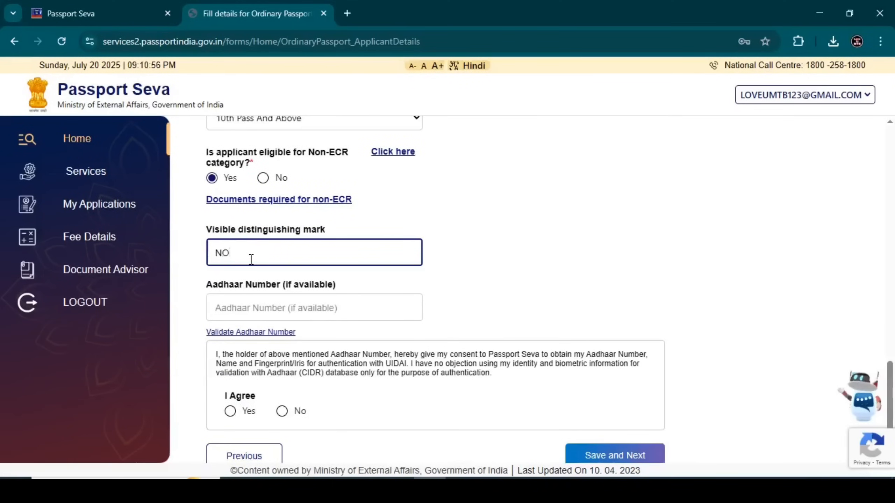
text( MARK)
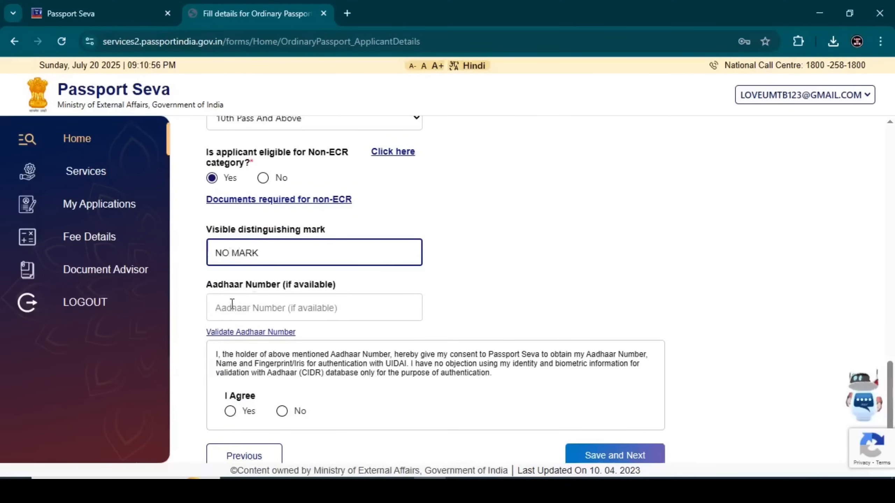
click(214, 300)
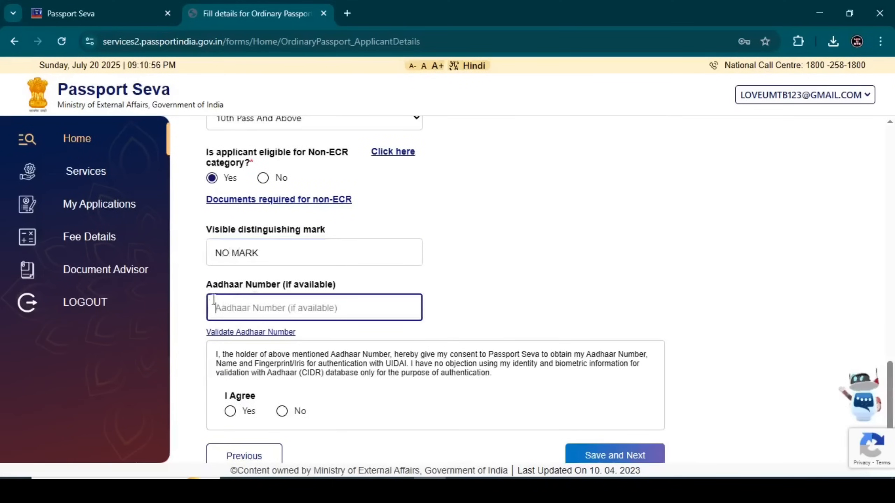
drag(202, 292, 342, 295)
click(226, 302)
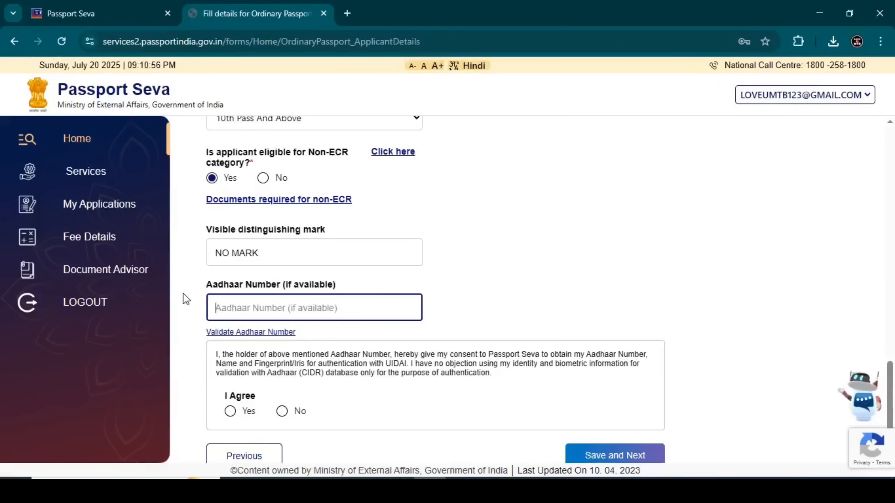
Step: Give Aadhaar consent, enter and validate the Aadhaar number, and save applicant details
click(230, 411)
scroll(273, 329, down, 1)
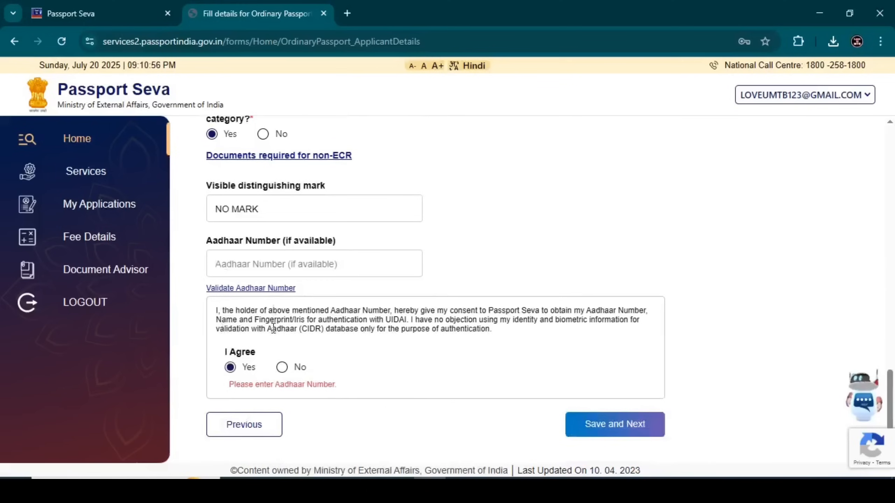
click(225, 256)
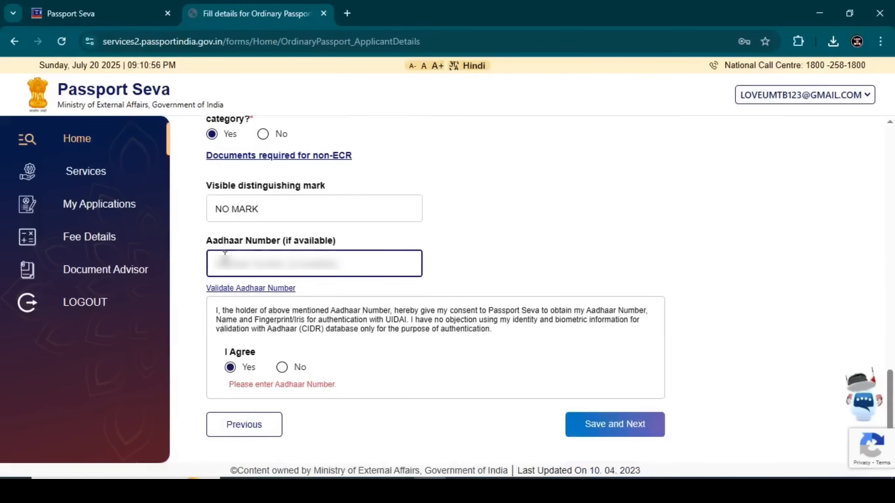
text(••)
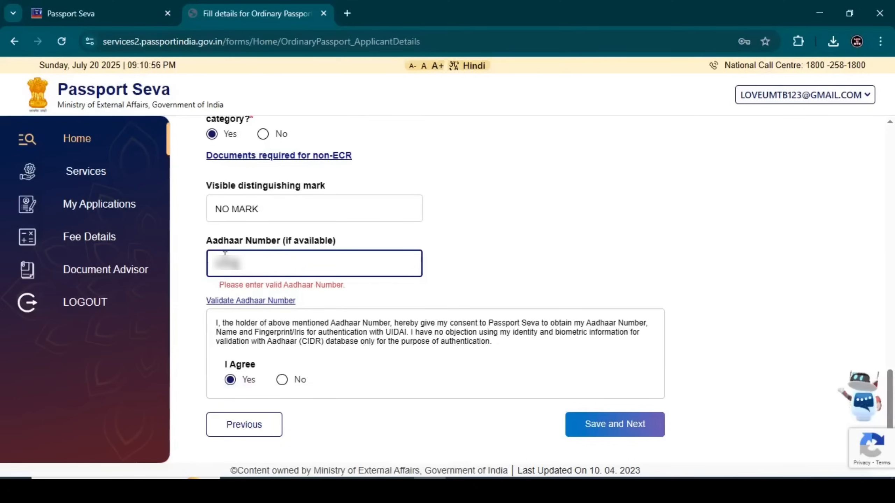
text(•)
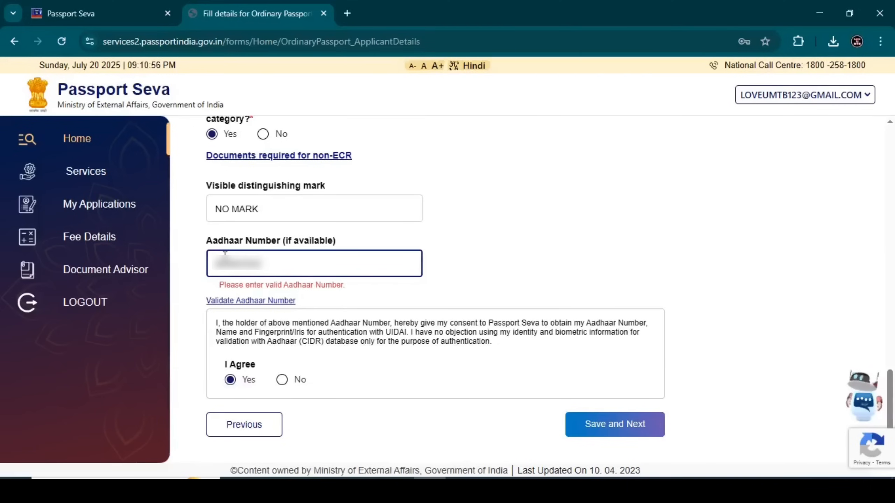
text(•••)
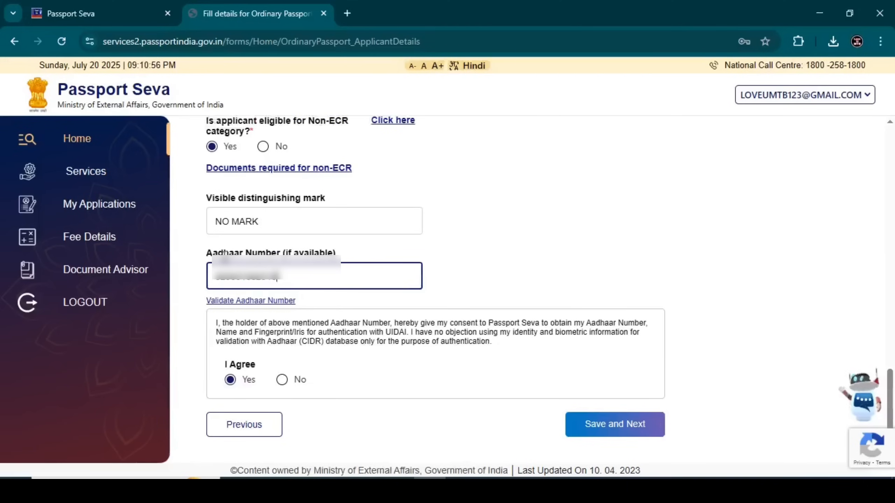
click(239, 303)
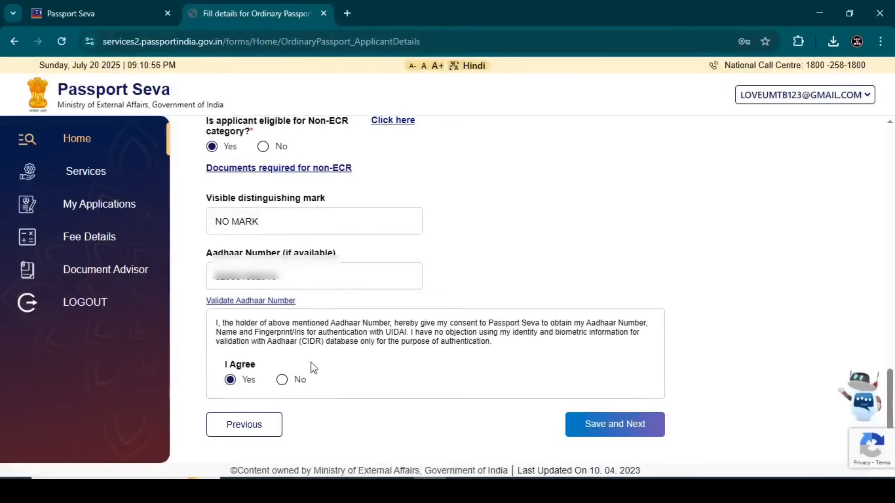
click(580, 426)
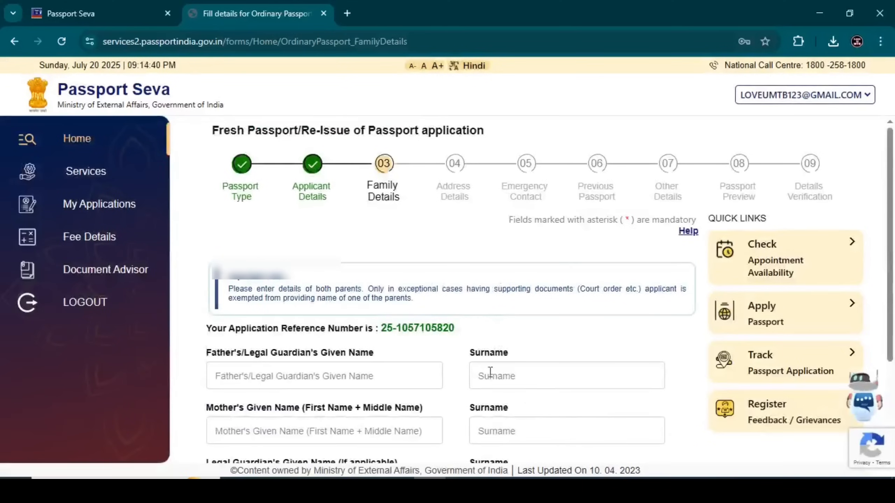
Step: Enter the father's given name and surname
drag(382, 328, 472, 339)
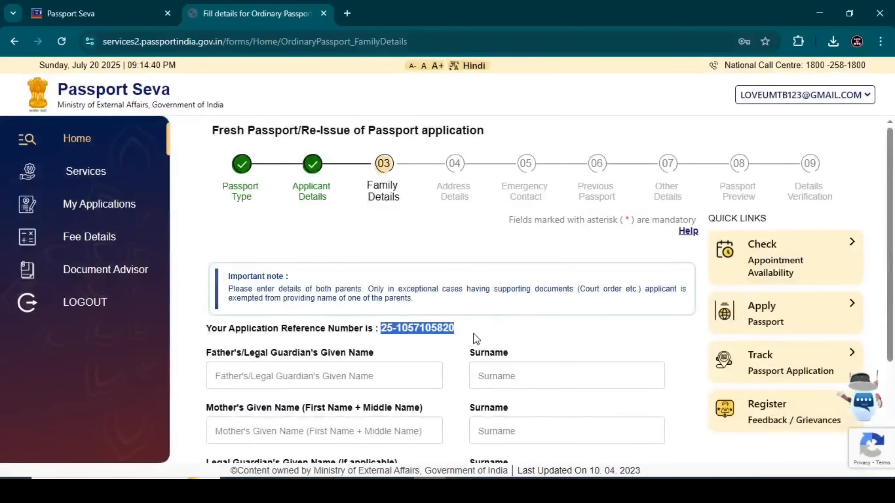
click(455, 332)
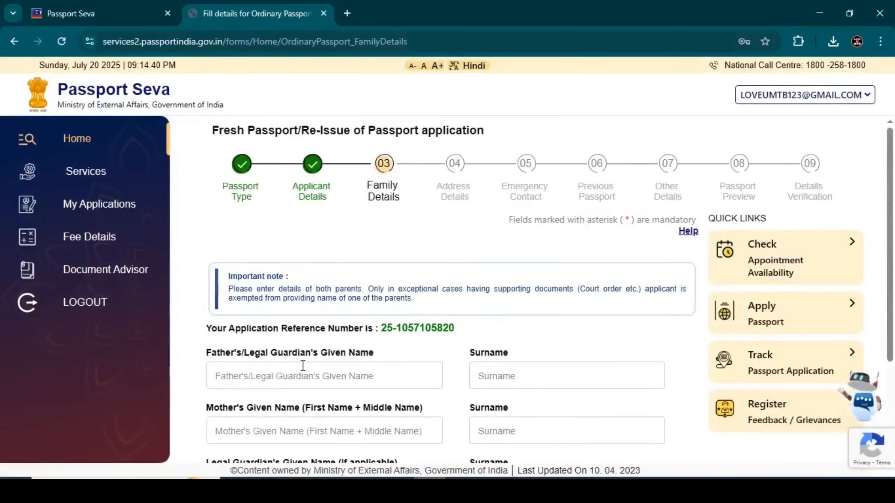
scroll(279, 344, down, 3)
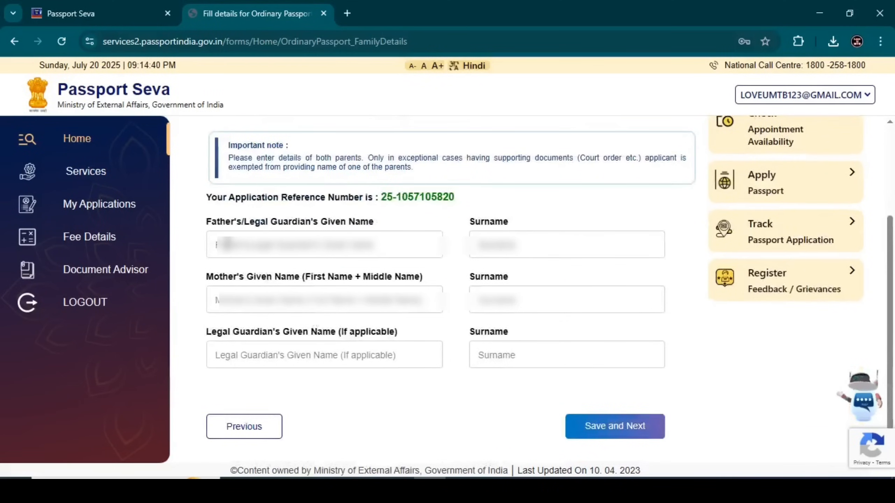
click(228, 243)
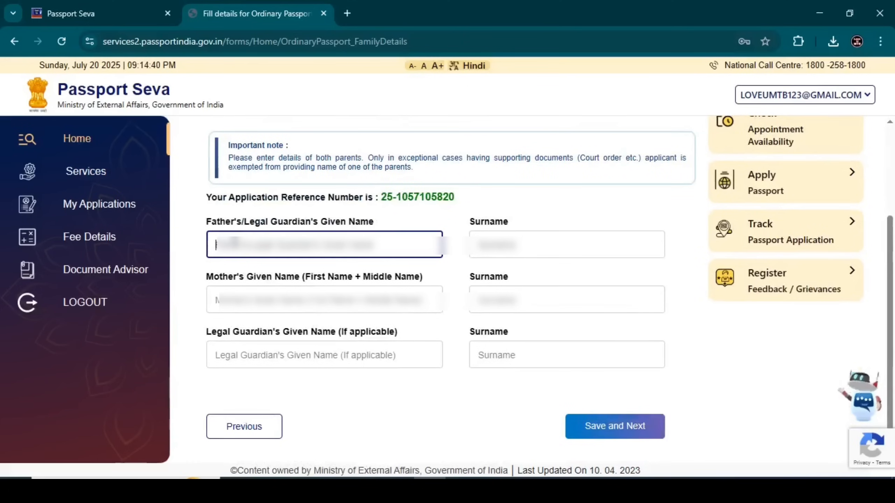
text(SuniSH)
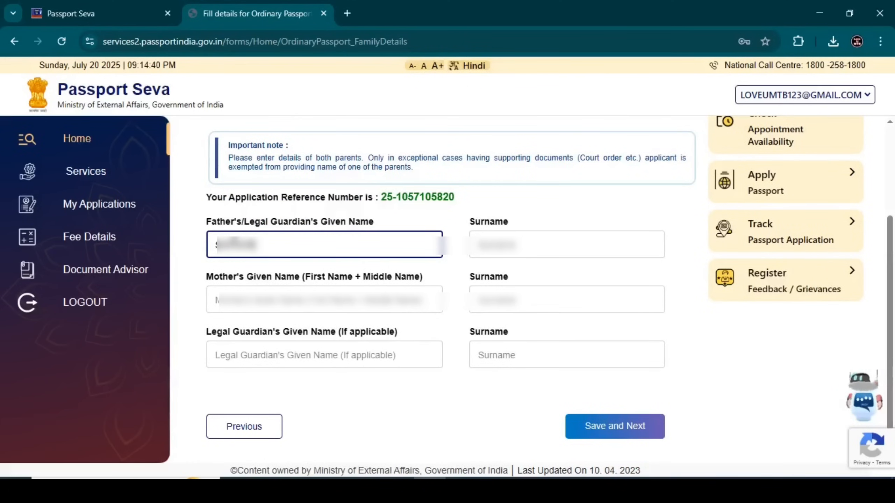
click(519, 249)
text(XXXXXXX)
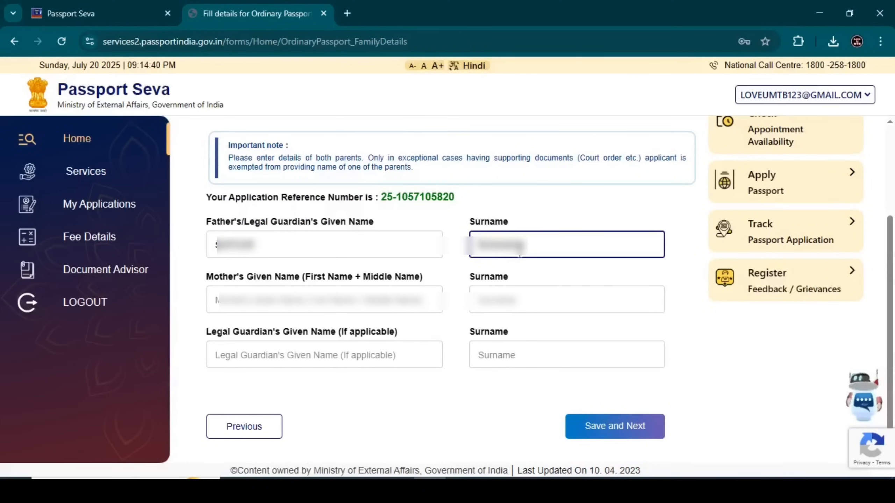
Step: Enter the mother's given name and surname and save the family details
click(290, 299)
text(F)
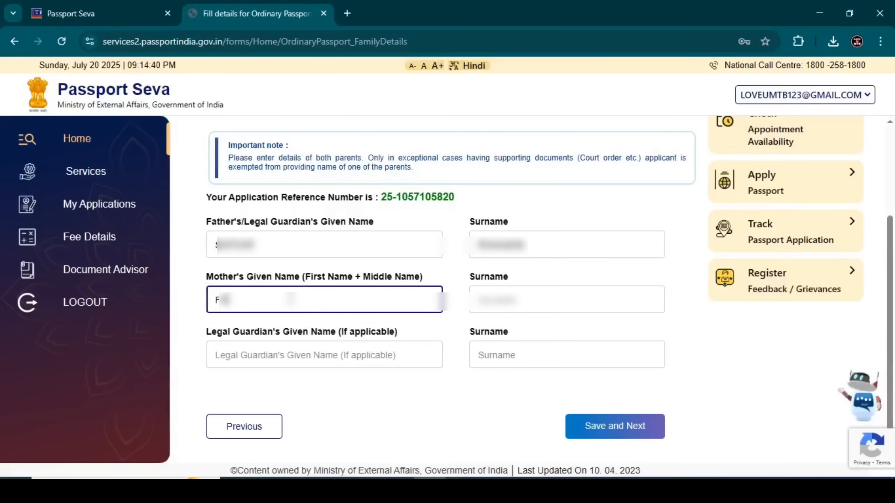
text(XXXXX)
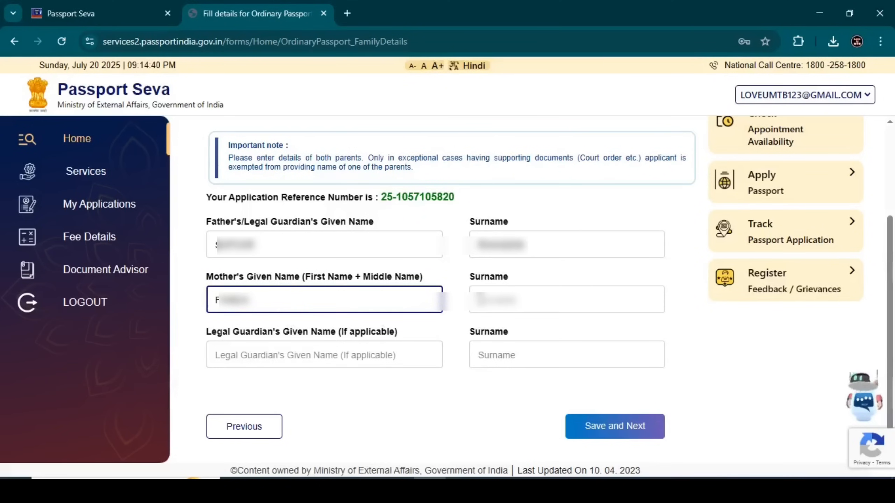
click(480, 299)
text(XXX)
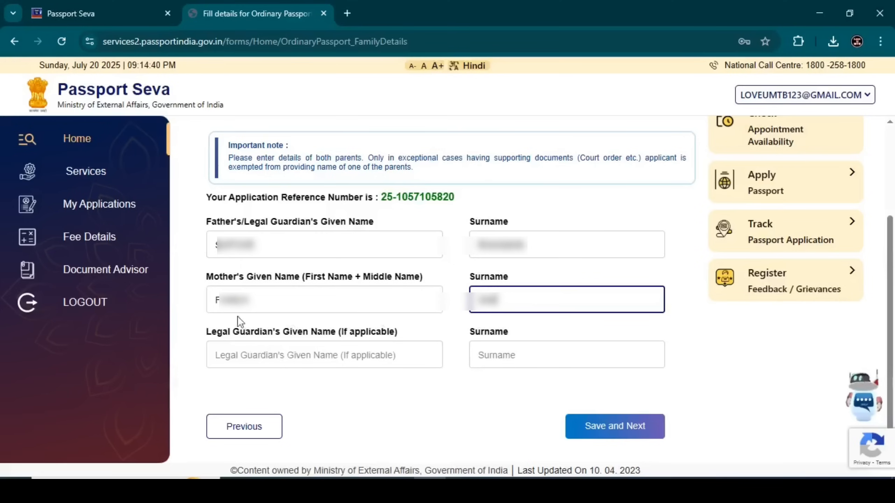
drag(200, 332, 247, 333)
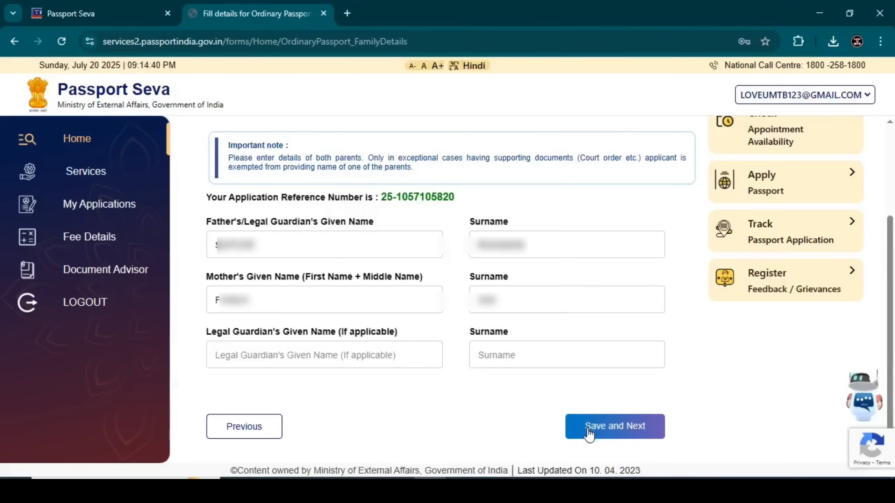
click(588, 434)
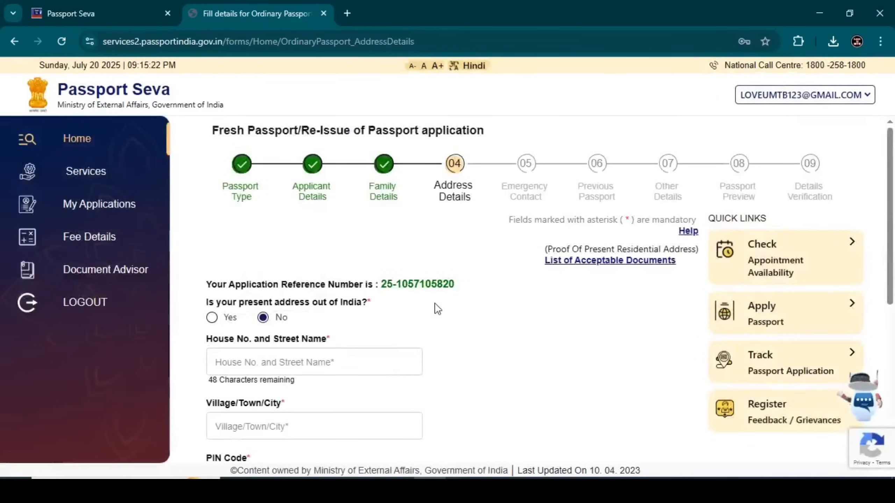
scroll(435, 302, down, 2)
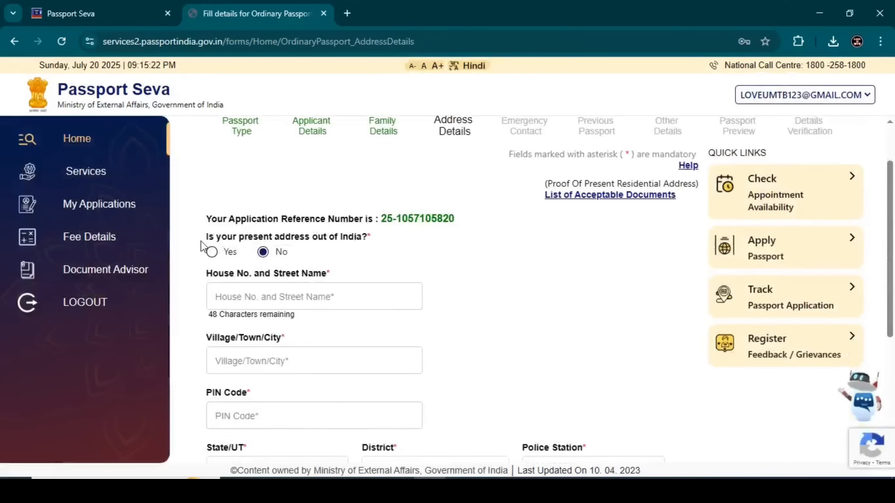
drag(207, 243, 298, 251)
click(334, 240)
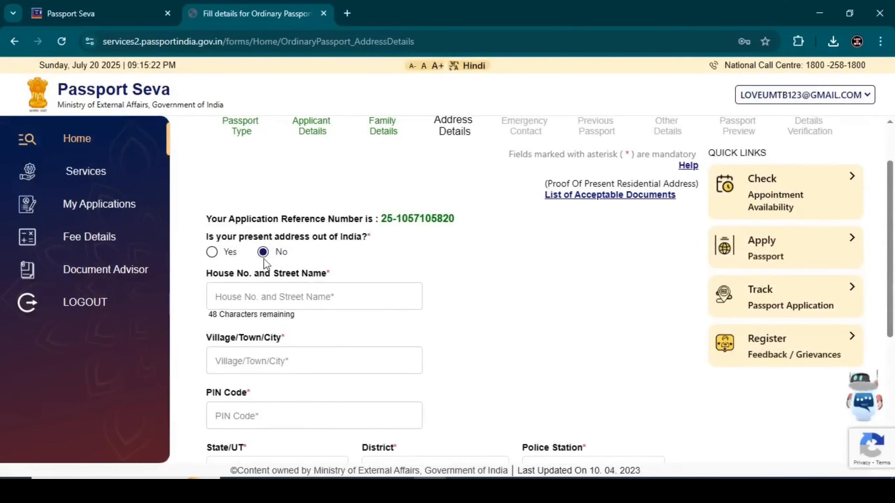
scroll(254, 247, down, 2)
click(242, 230)
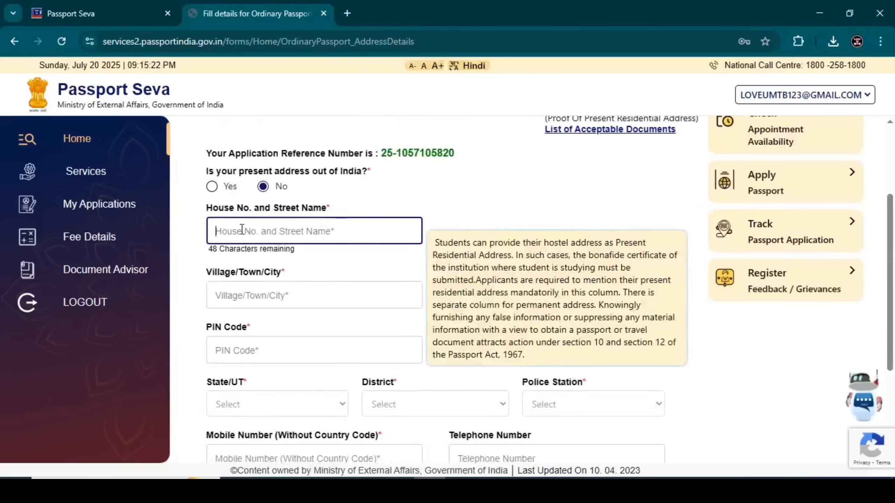
text(29)
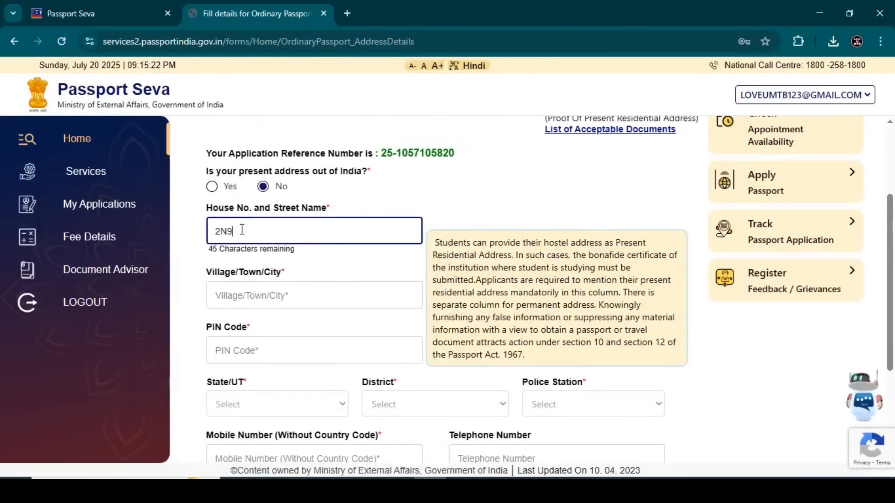
key(BackSpace)
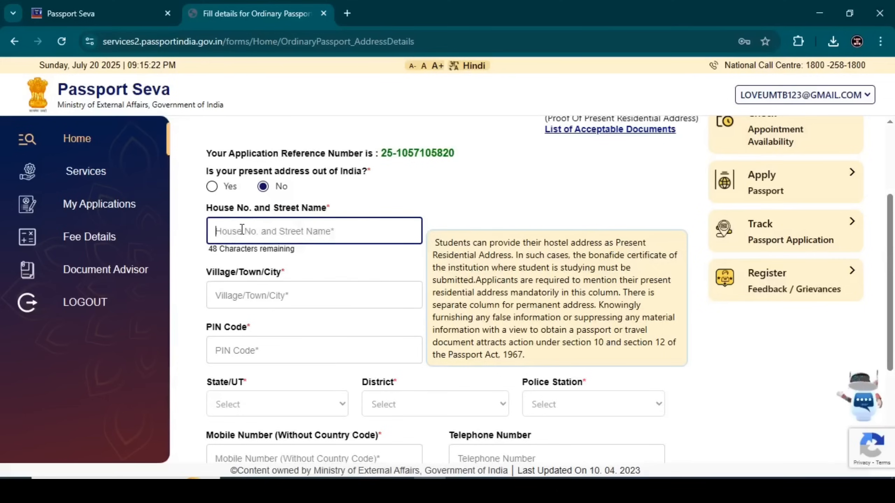
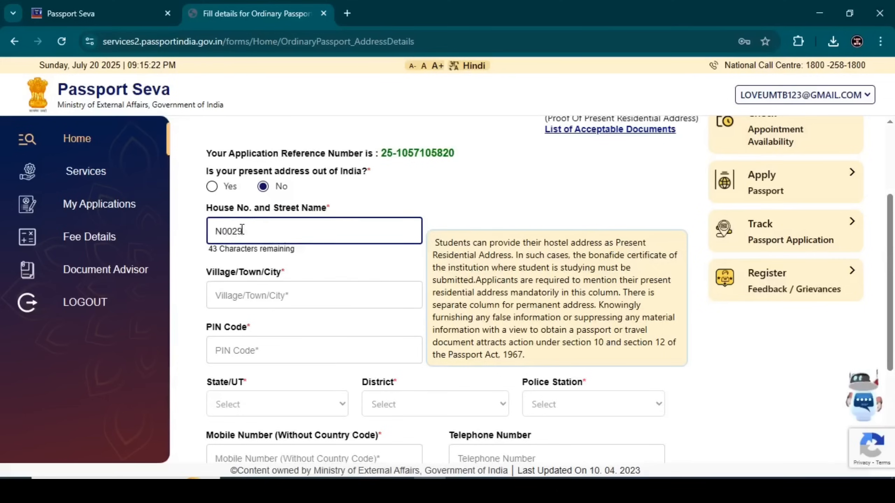
click(238, 297)
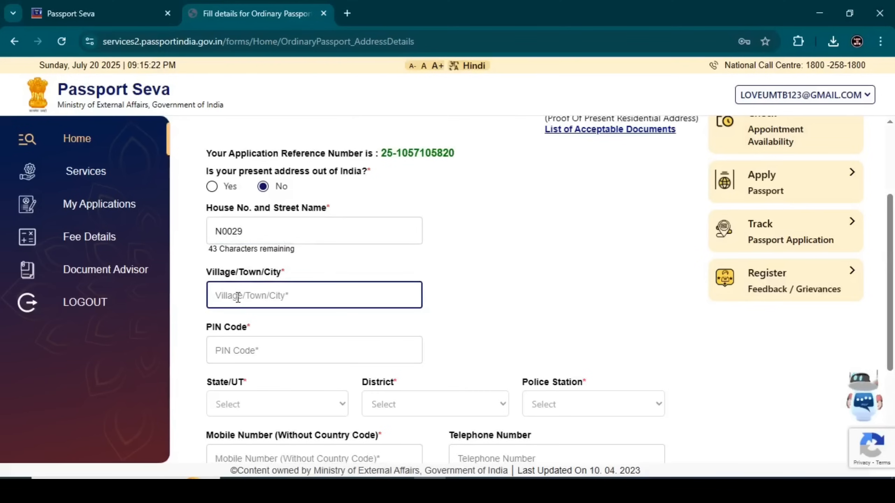
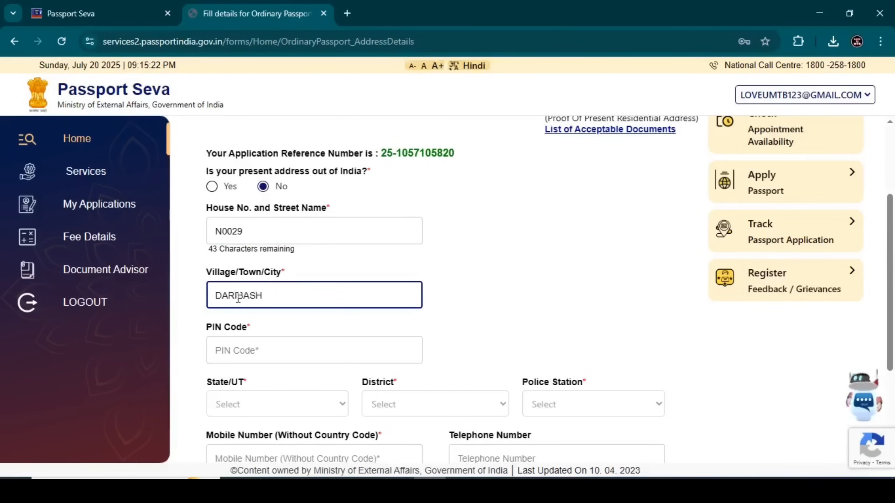
click(266, 353)
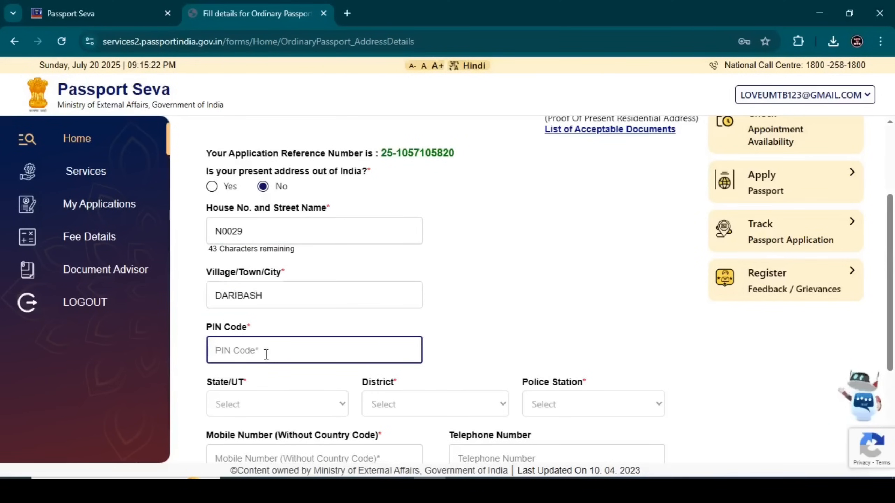
text(736146)
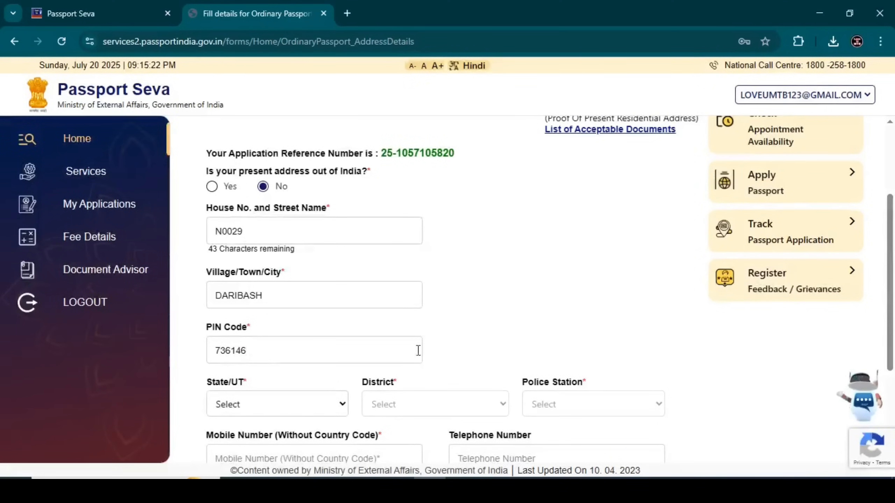
Step: Choose West Bengal, Cooch Behar and MATHABHANGA as state, district and police station
click(286, 404)
click(269, 443)
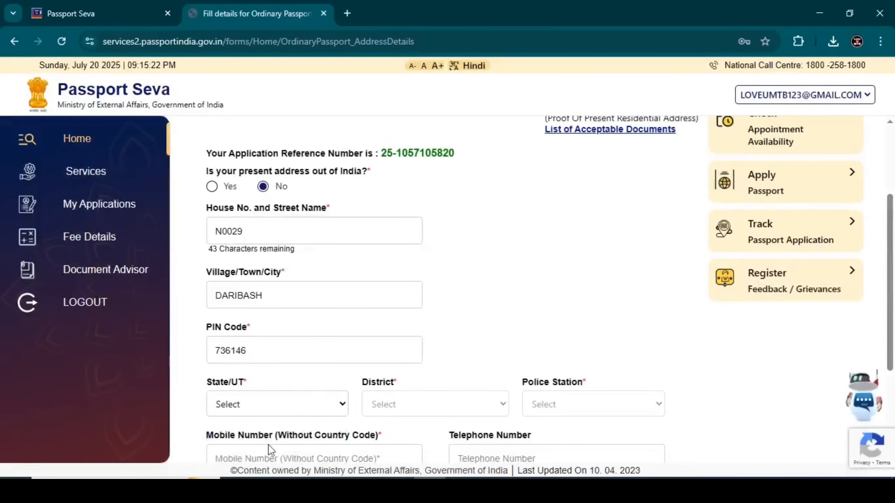
click(404, 404)
click(395, 442)
click(588, 406)
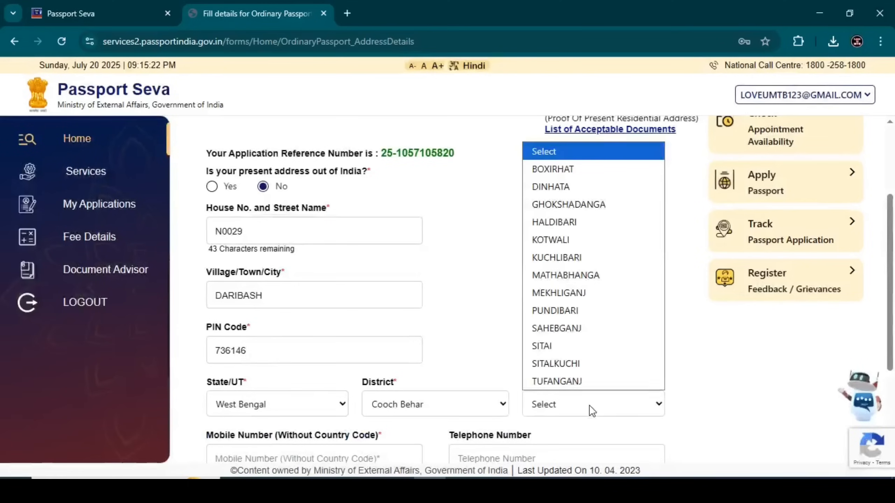
click(563, 275)
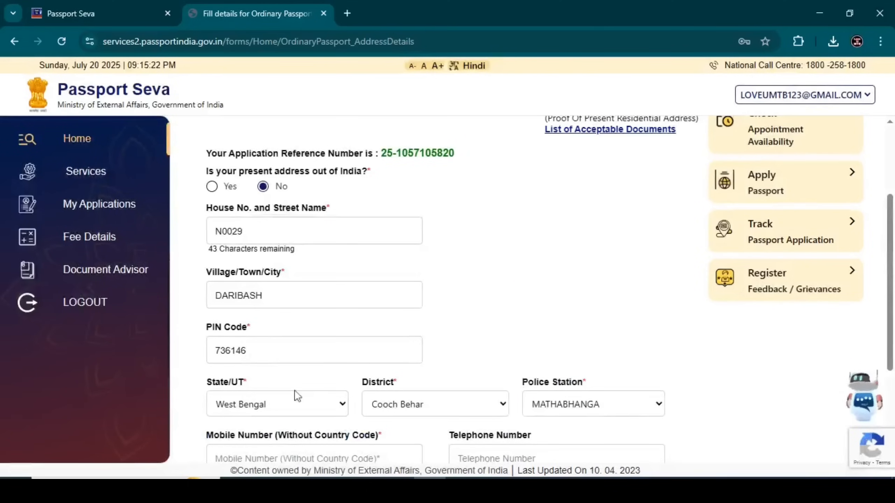
Step: Enter the applicant's mobile number and e-mail address
scroll(892, 301, down, 2)
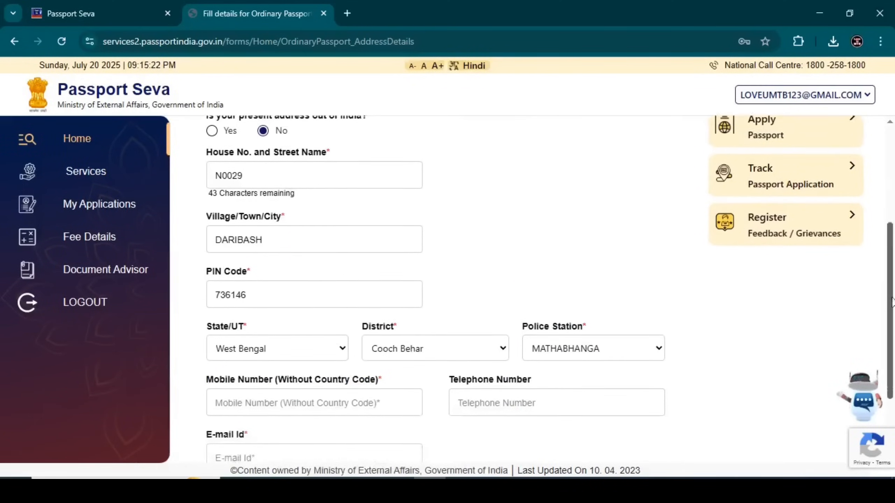
drag(892, 302, 893, 351)
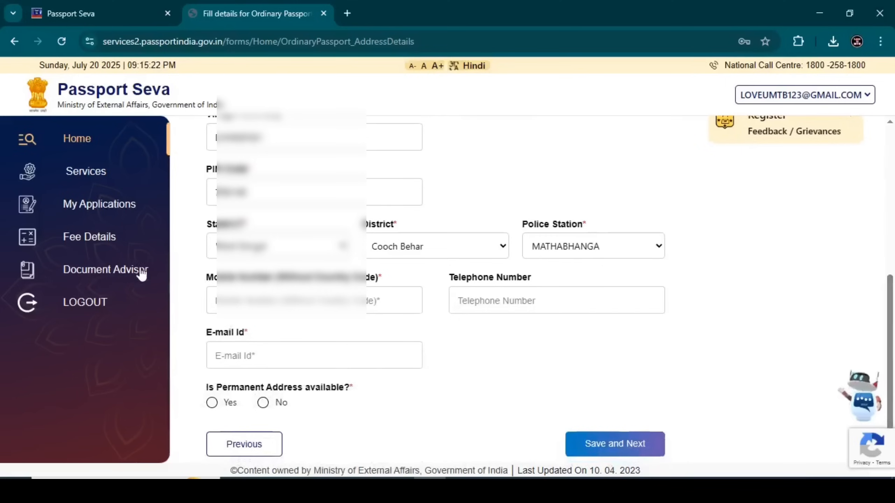
click(271, 311)
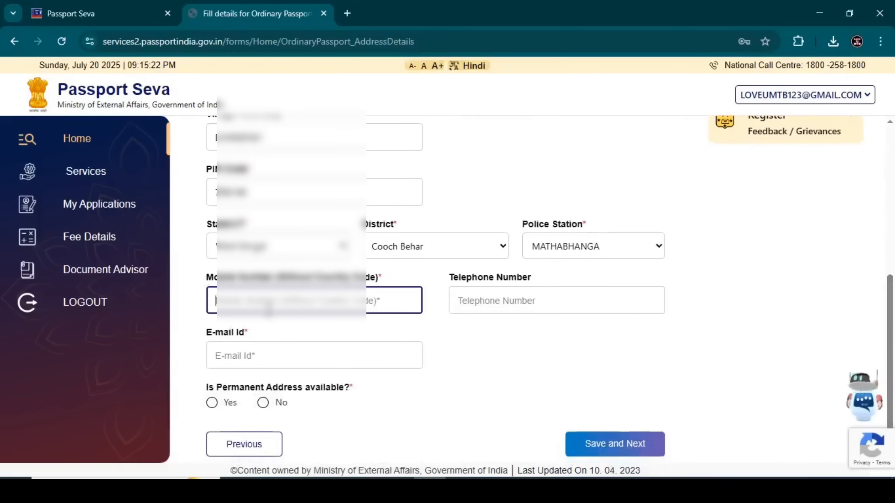
text(8)
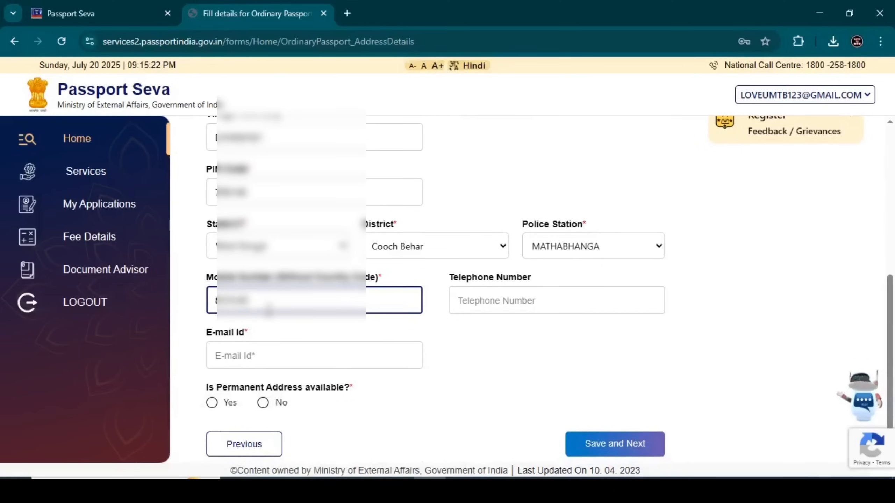
text(??)
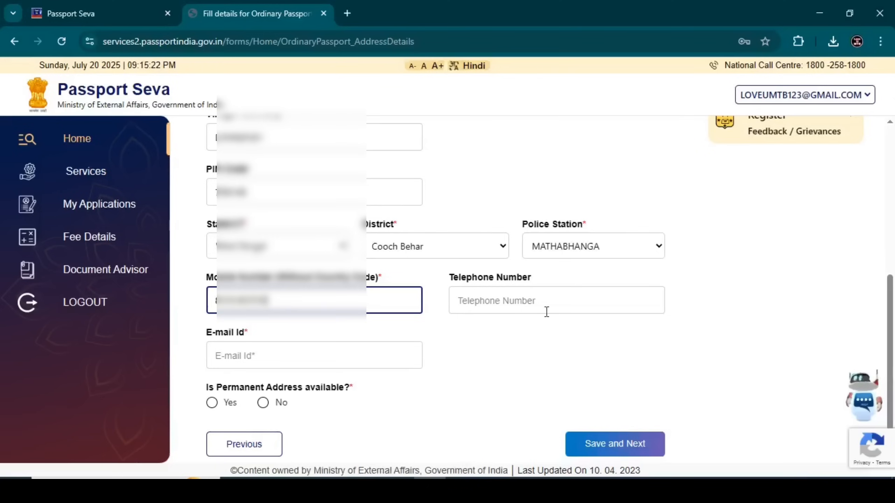
click(486, 346)
click(221, 363)
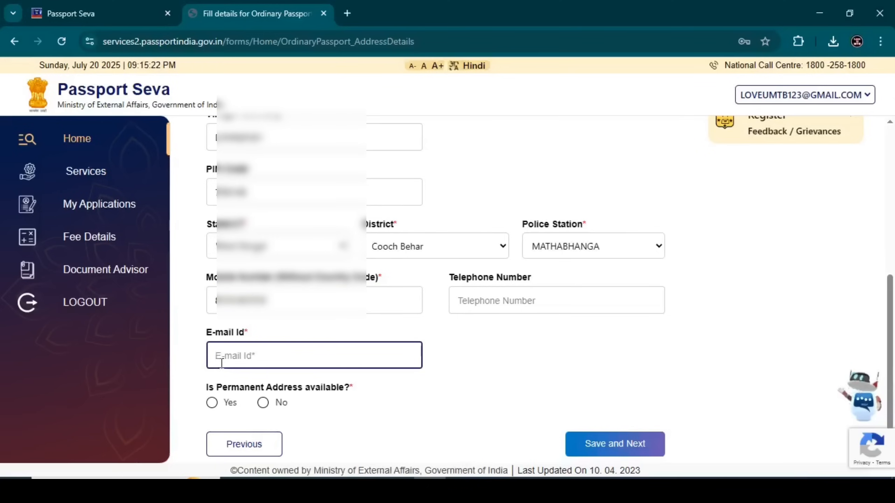
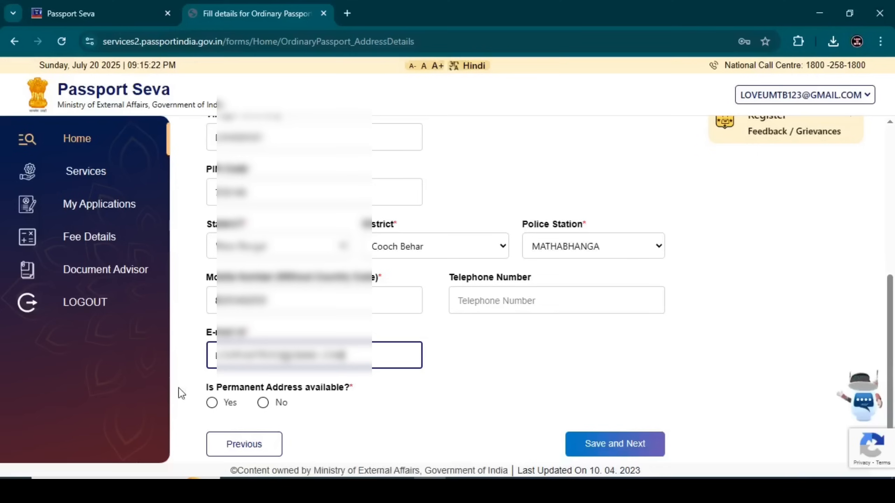
click(405, 428)
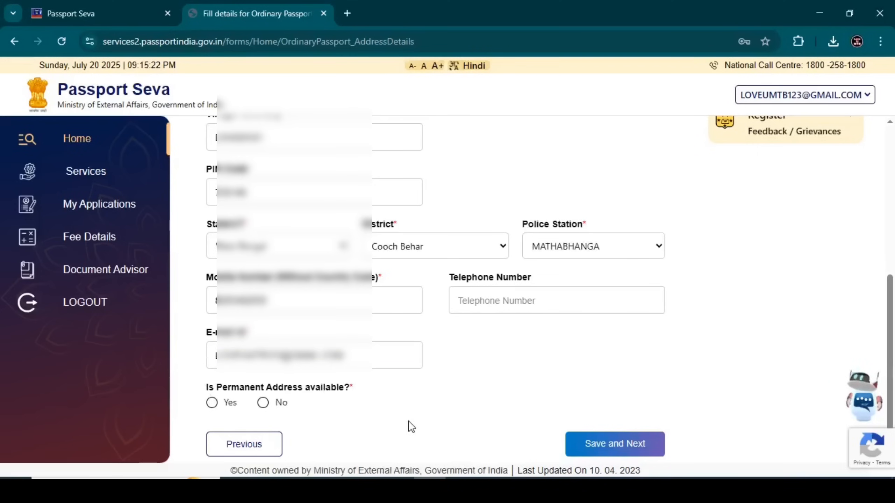
Step: Mark the permanent address as available and same as present, then save the address details
click(212, 406)
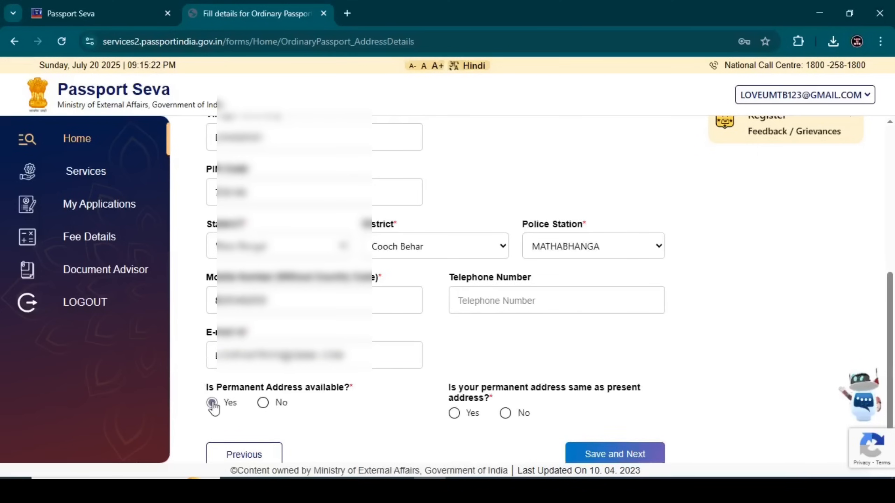
click(454, 414)
click(506, 418)
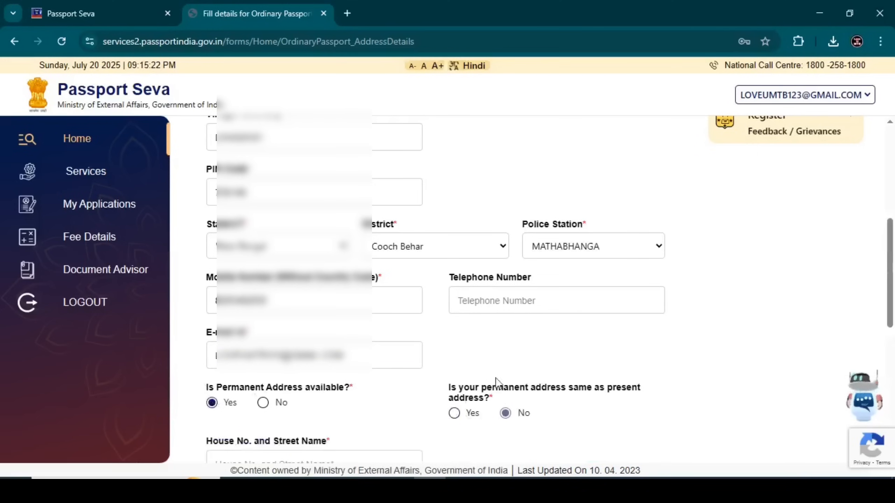
scroll(500, 352, down, 5)
scroll(289, 236, down, 2)
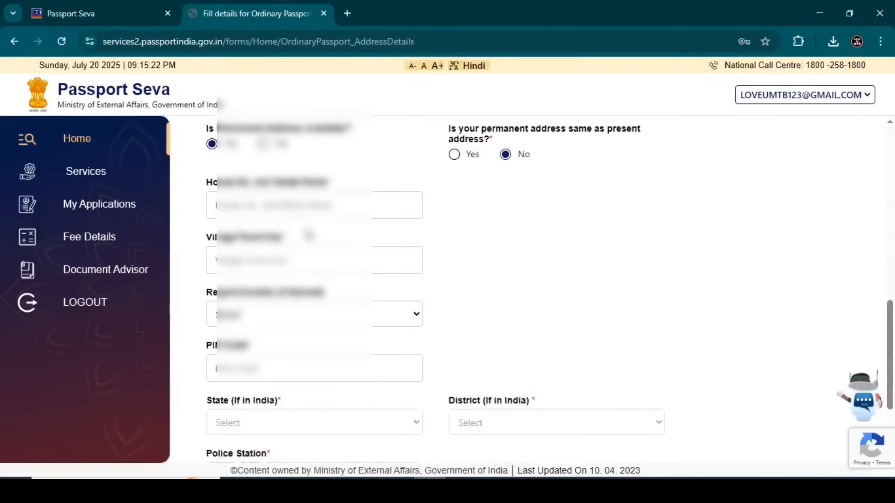
click(455, 152)
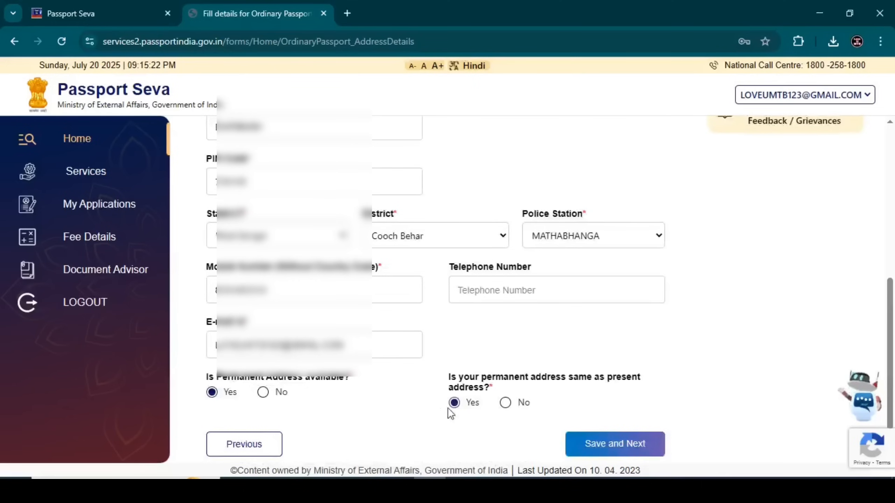
click(586, 453)
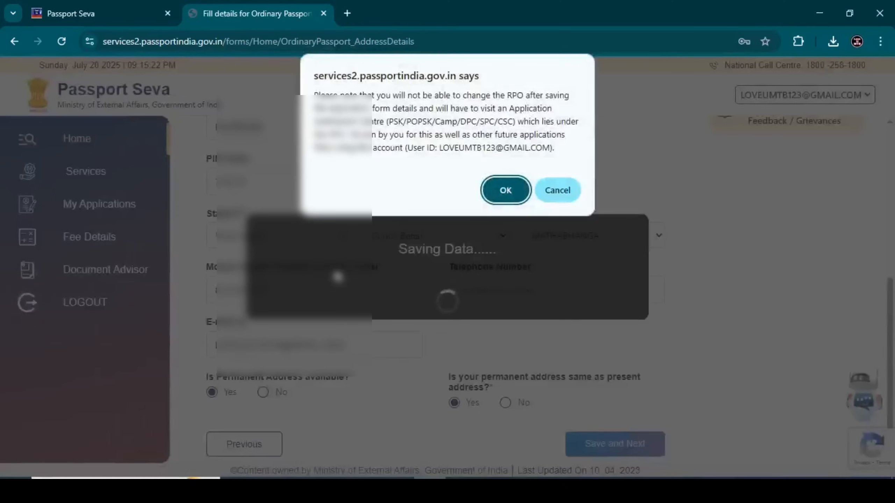
Step: Accept the regional passport office notice and save the Emergency Contact details
click(509, 199)
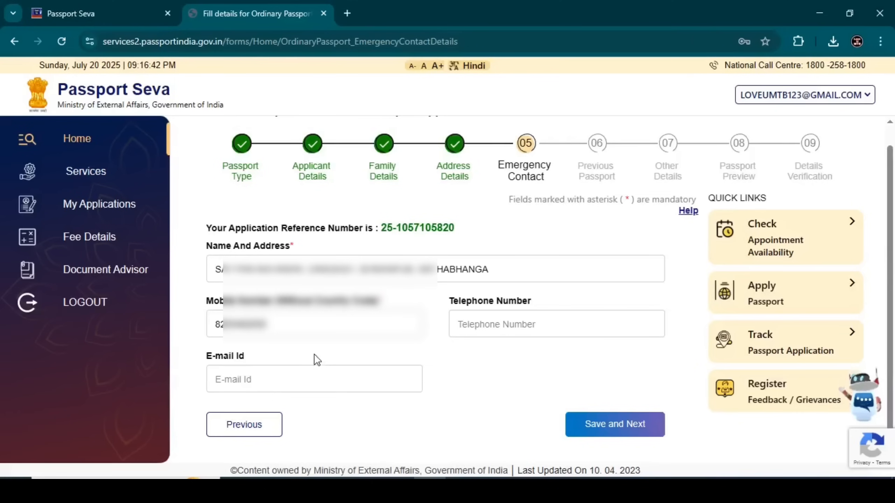
click(623, 428)
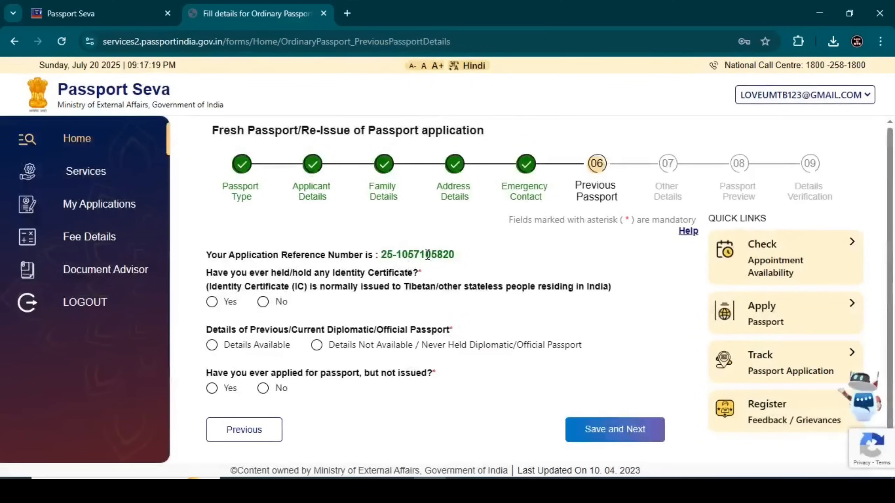
Step: Answer No for Identity Certificate, Never Held for diplomatic passport, No for unissued application, and save
scroll(308, 267, down, 1)
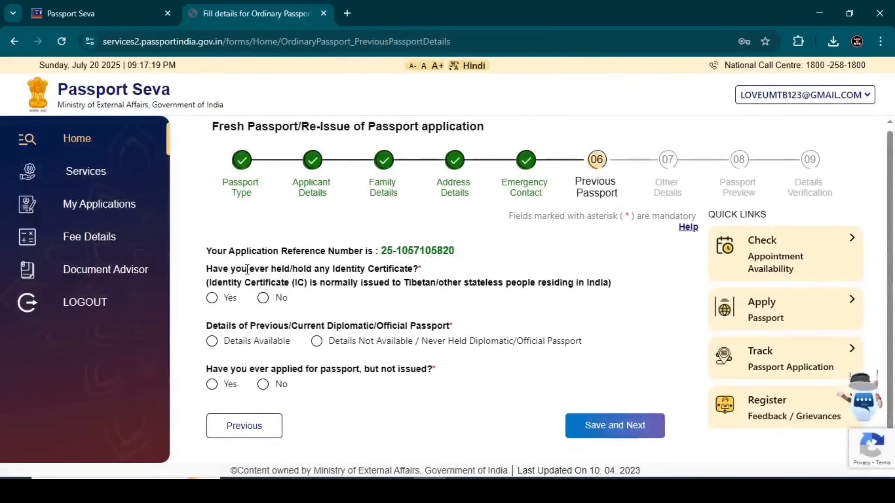
click(264, 298)
click(316, 340)
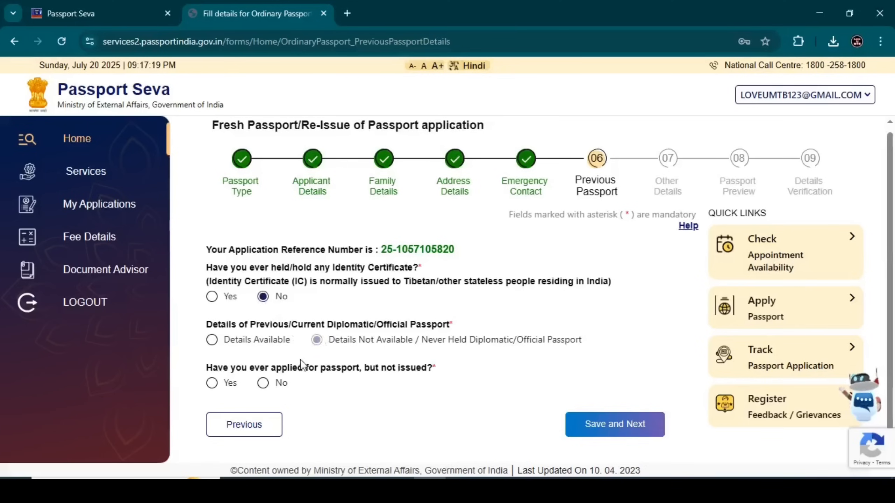
click(264, 384)
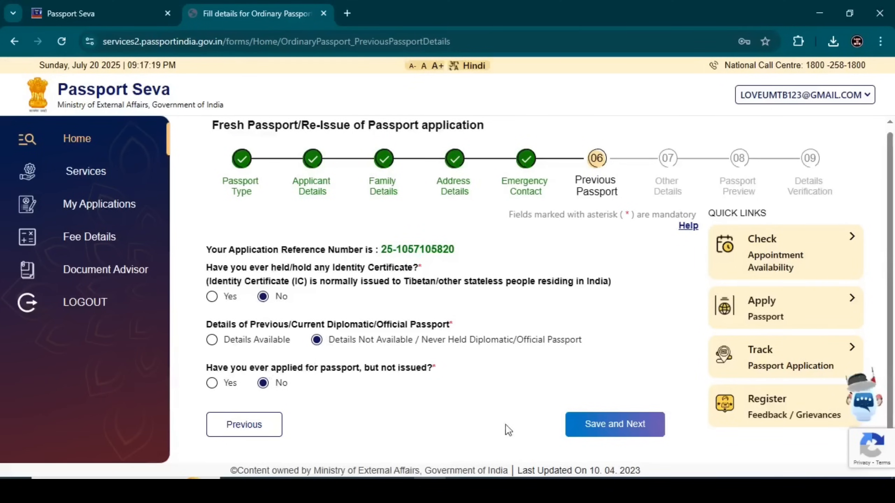
click(604, 425)
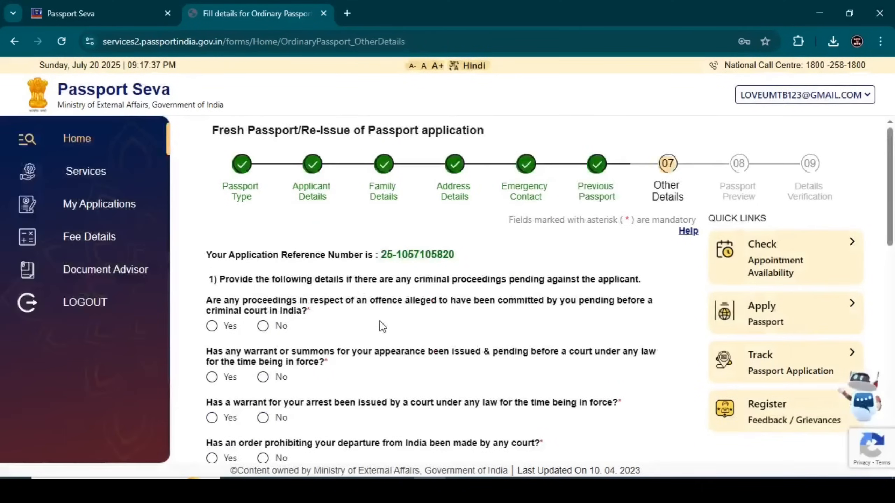
Step: Answer No to criminal proceedings, warrants, conviction, passport refusal, impounding and revocation questions
click(263, 326)
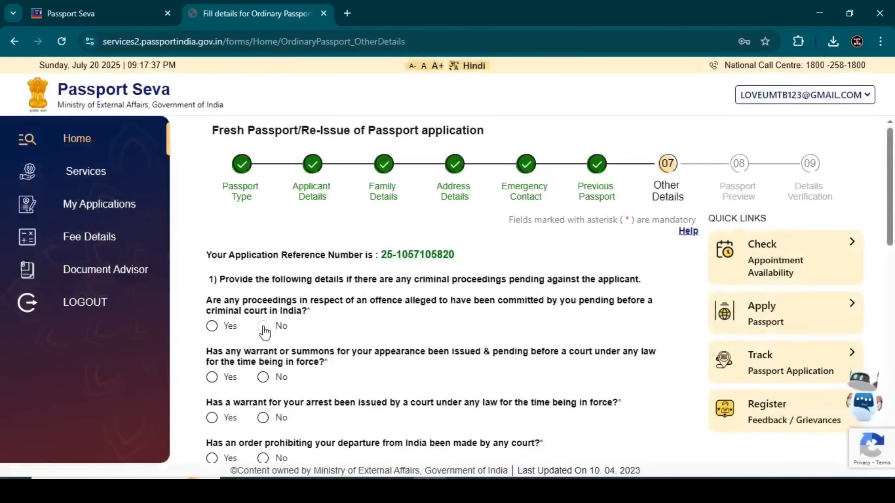
scroll(263, 325, down, 2)
click(263, 312)
click(262, 352)
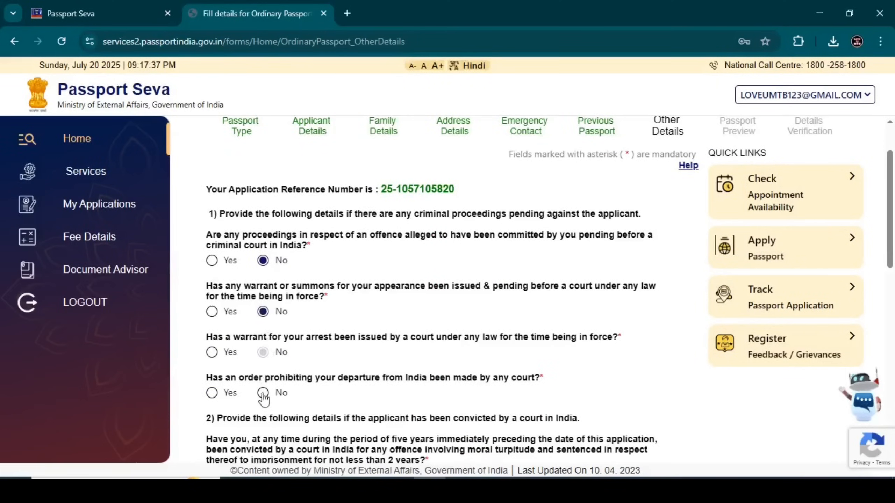
click(263, 393)
scroll(296, 365, down, 4)
click(263, 345)
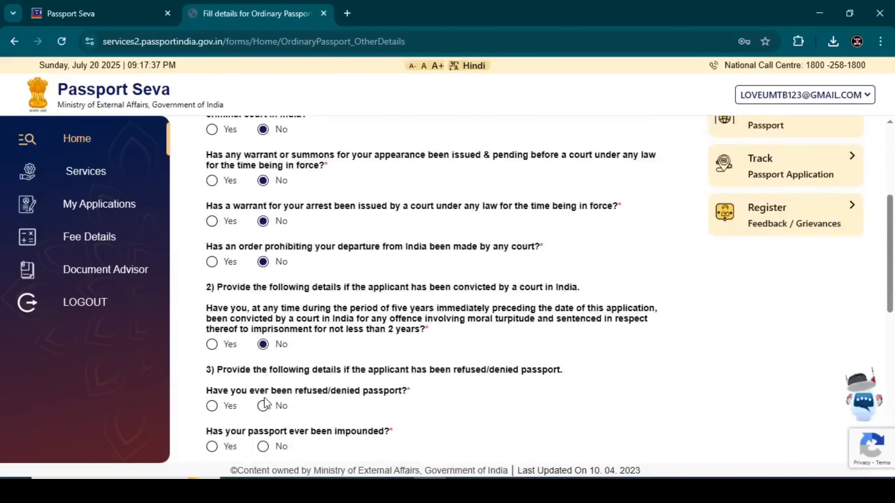
click(263, 406)
scroll(298, 363, down, 4)
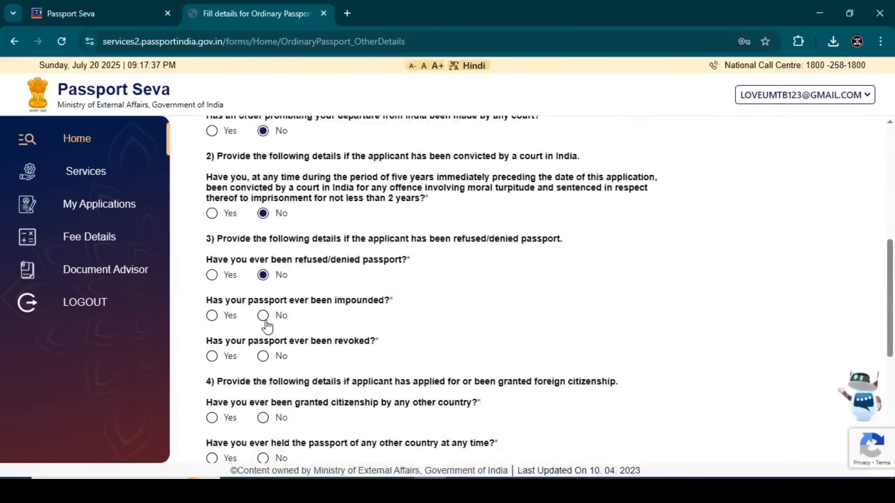
click(263, 315)
click(263, 356)
Step: Answer No to foreign citizenship, renunciation, emergency certificate, deportation and repatriation questions, then save
click(263, 417)
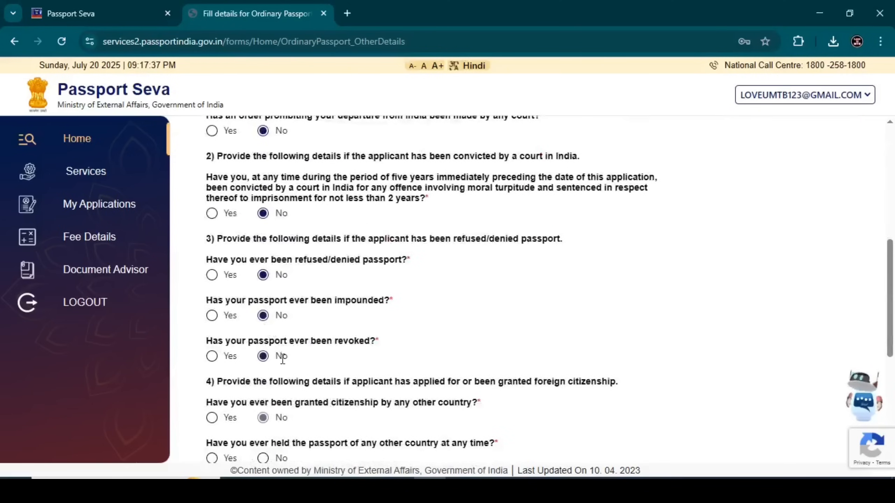
scroll(264, 356, down, 4)
click(262, 327)
click(263, 369)
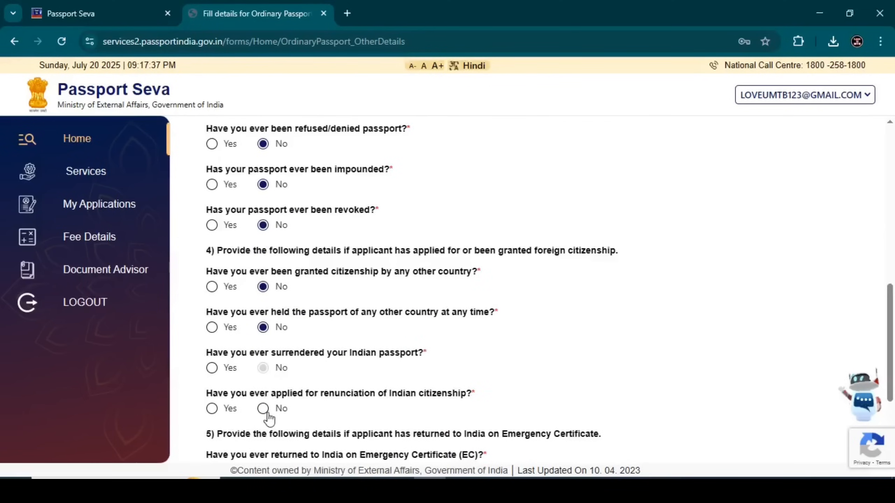
click(262, 409)
scroll(269, 418, down, 4)
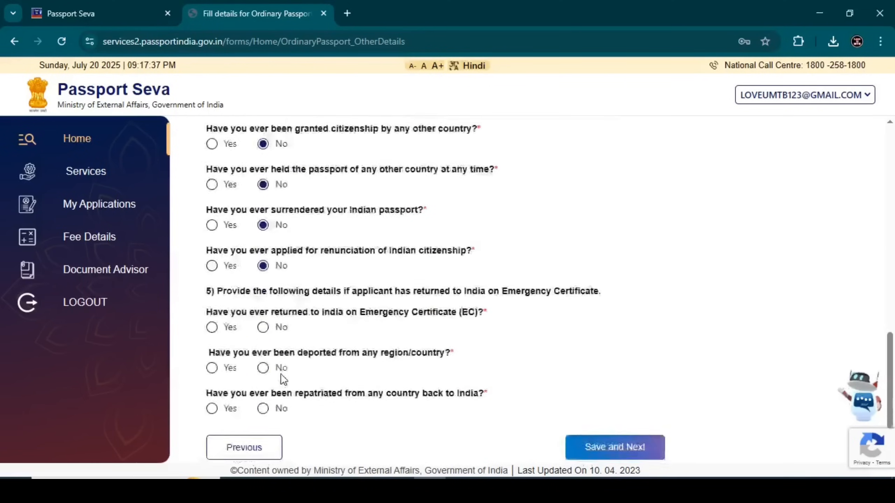
click(262, 324)
click(263, 365)
click(263, 406)
scroll(320, 387, up, 15)
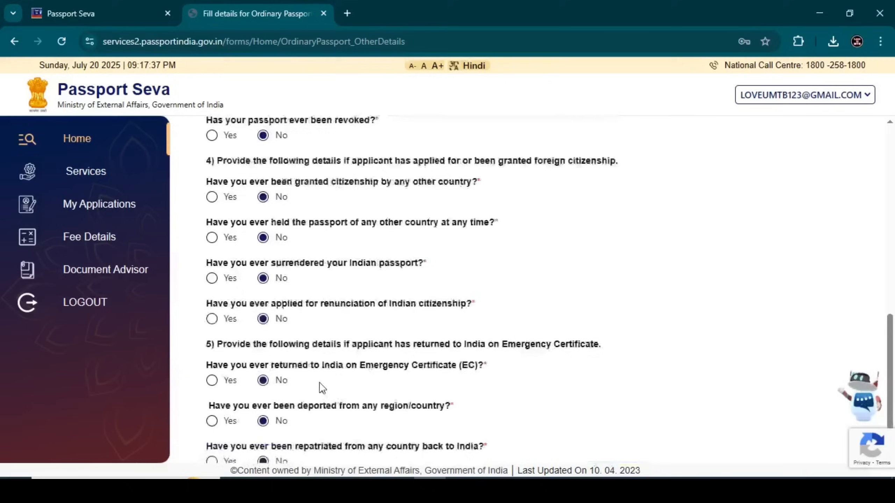
scroll(320, 386, down, 16)
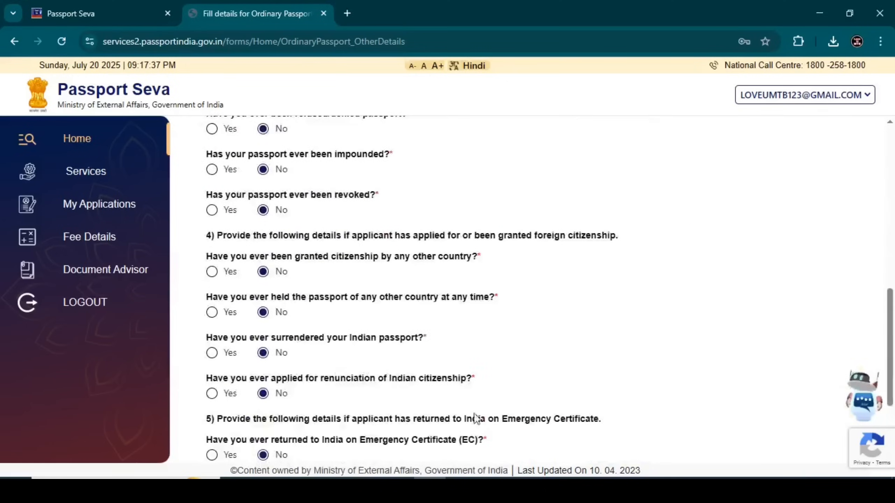
click(606, 449)
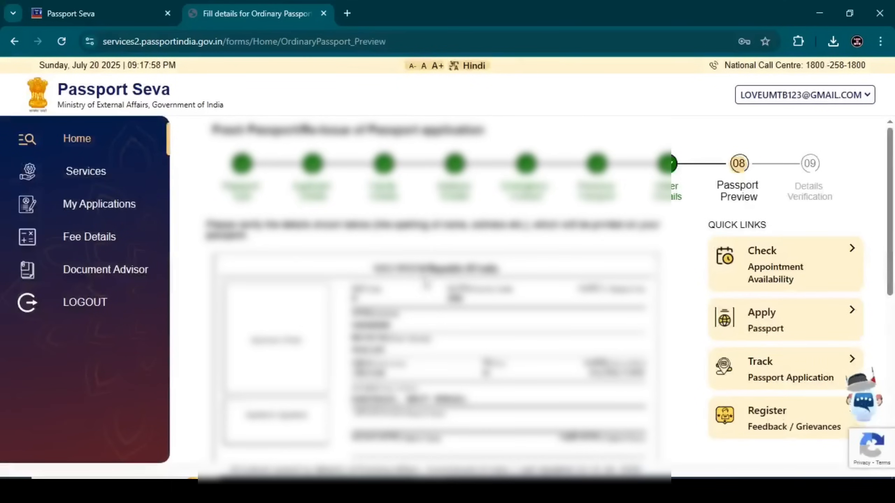
Step: Review the preview, tick that the information is true and correct, and save
scroll(425, 274, down, 2)
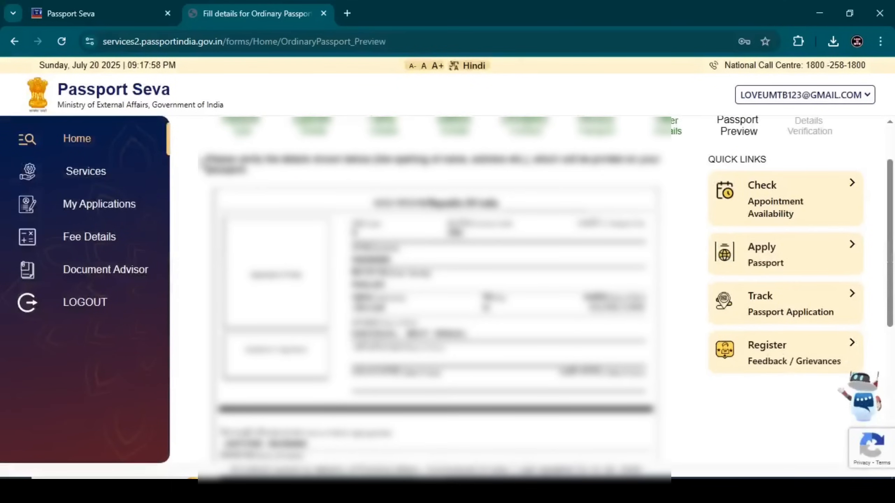
drag(202, 160, 276, 179)
click(295, 190)
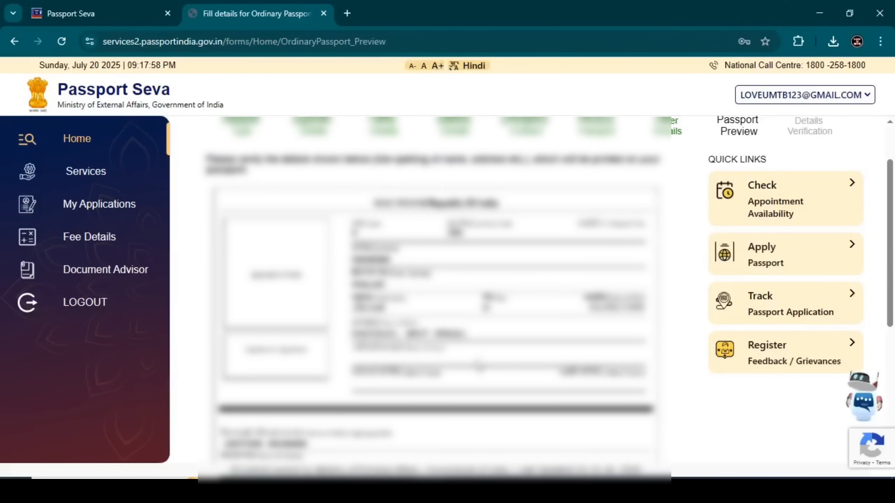
scroll(487, 365, down, 3)
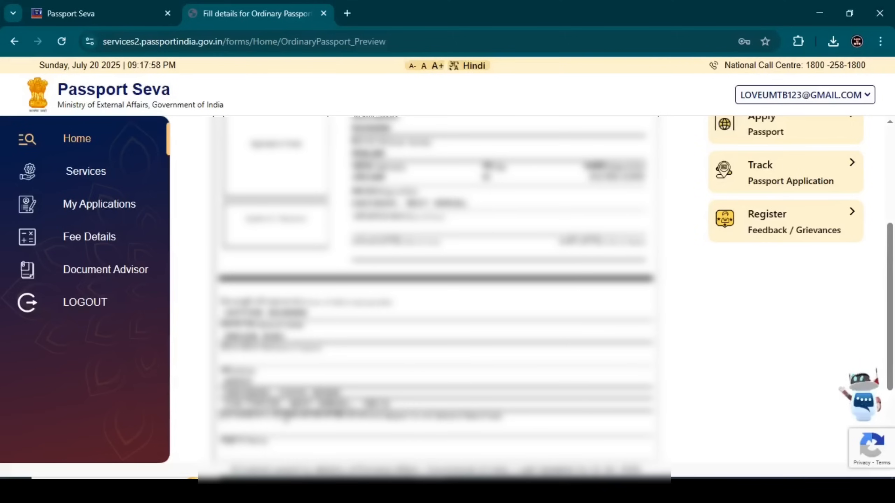
scroll(437, 285, down, 4)
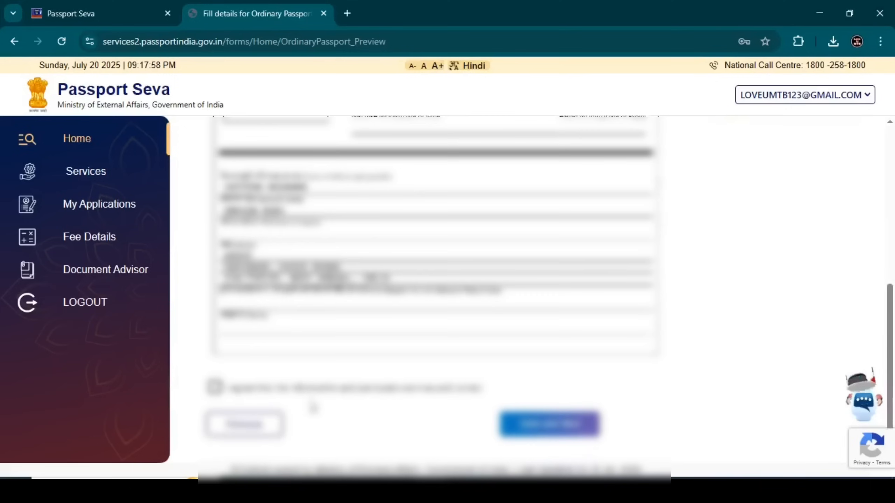
click(214, 387)
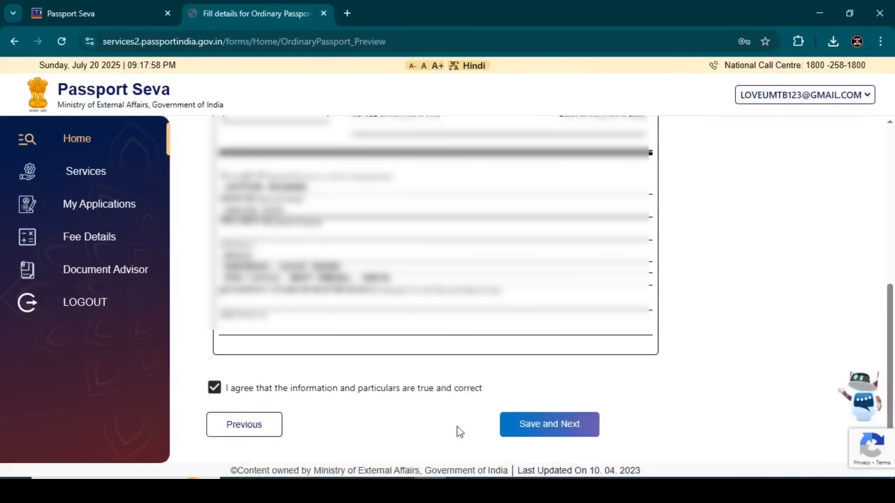
click(564, 425)
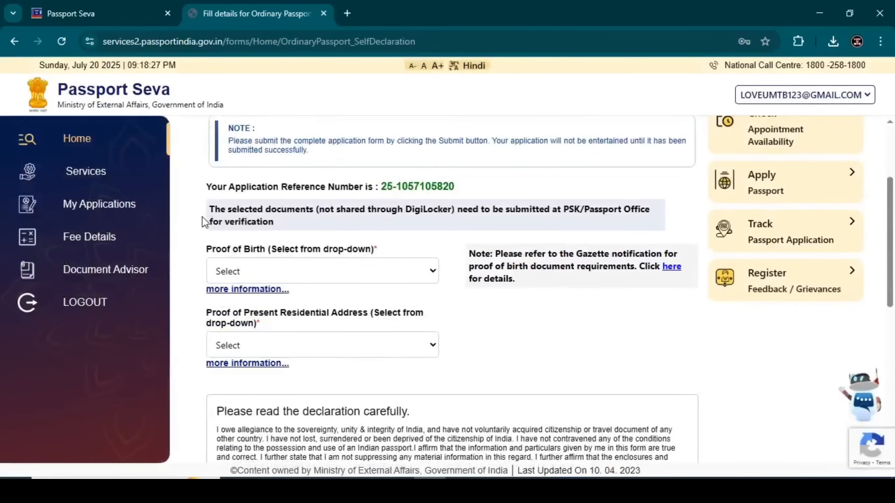
Step: Choose the transfer or school leaving certificate as Proof of Birth
drag(204, 214, 261, 234)
click(293, 228)
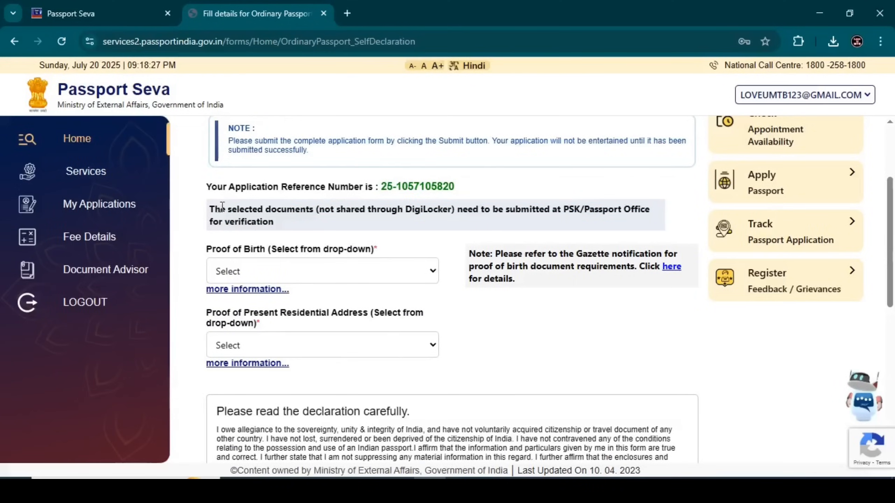
drag(207, 209, 283, 245)
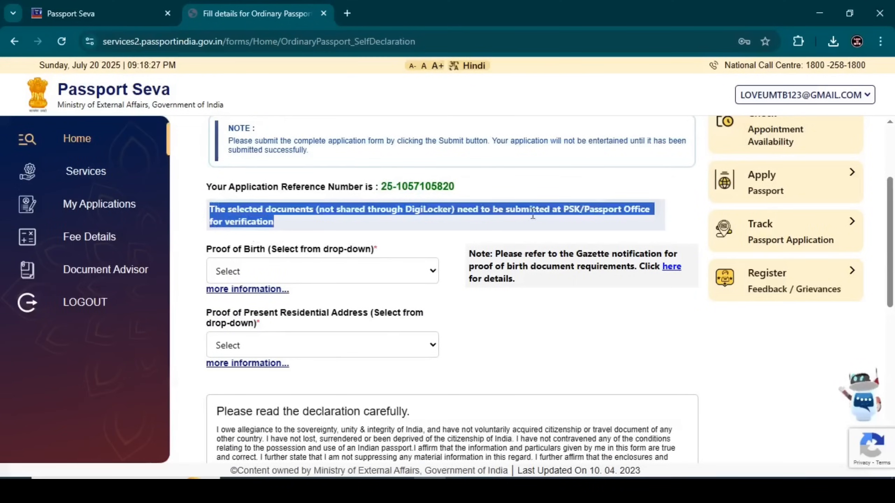
click(588, 204)
drag(563, 209, 549, 238)
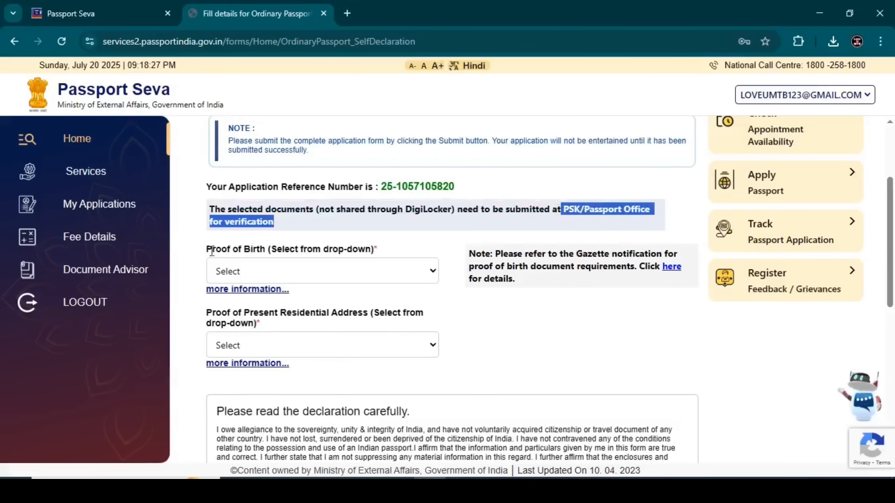
drag(207, 248, 398, 255)
click(397, 254)
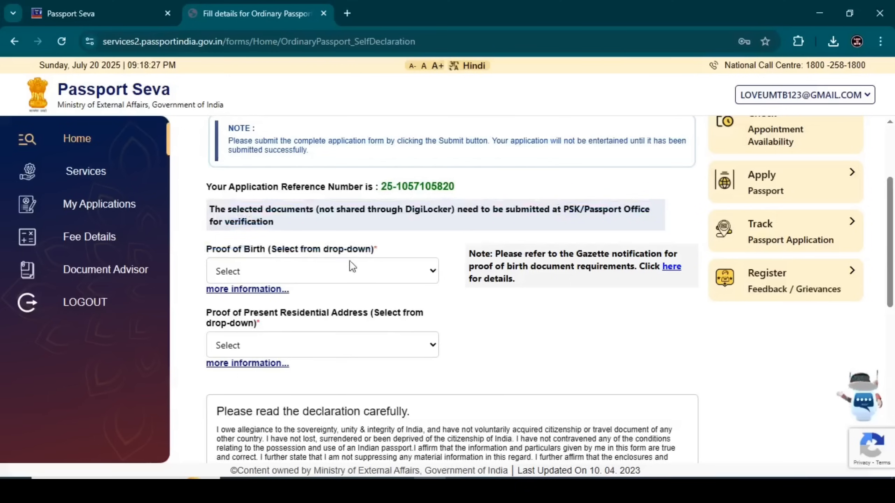
click(280, 271)
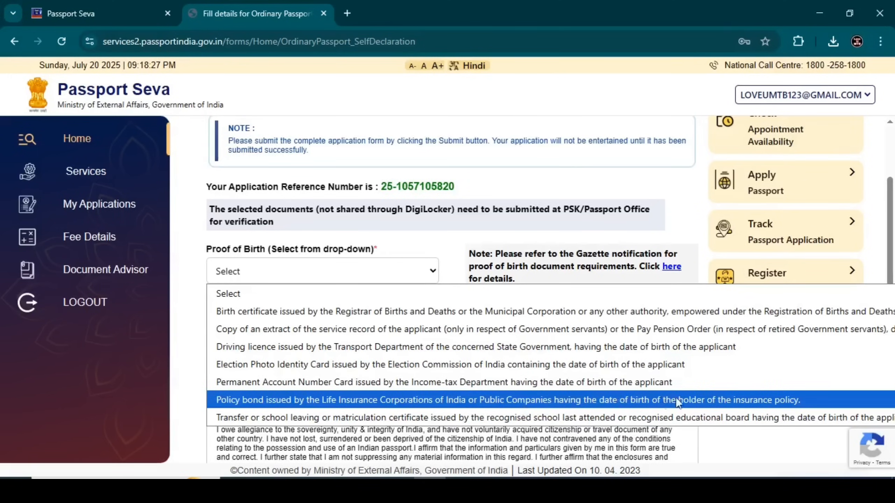
click(673, 418)
Step: Pick Aadhaar Card as Proof of Present Residential Address
scroll(278, 339, down, 2)
click(309, 304)
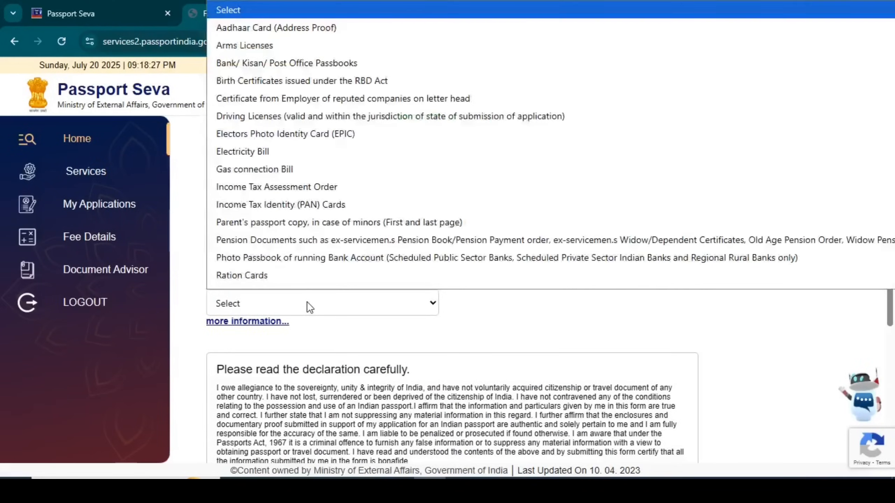
scroll(269, 115, up, 1)
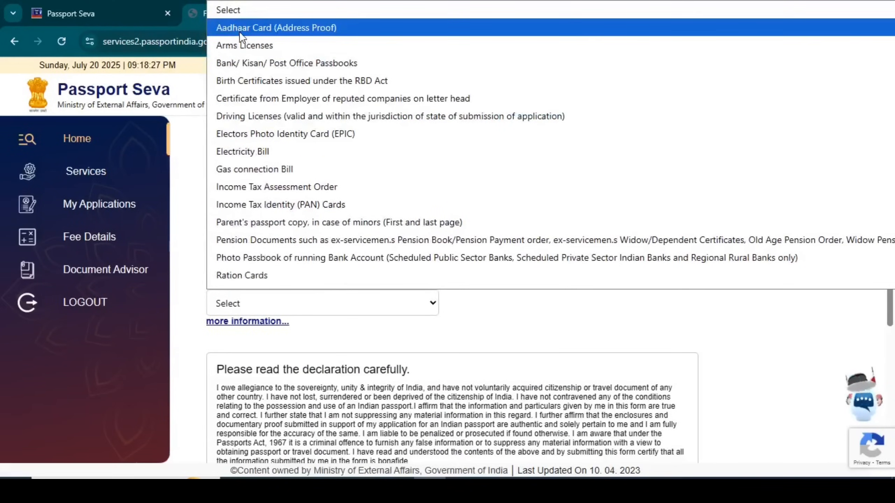
scroll(248, 282, down, 1)
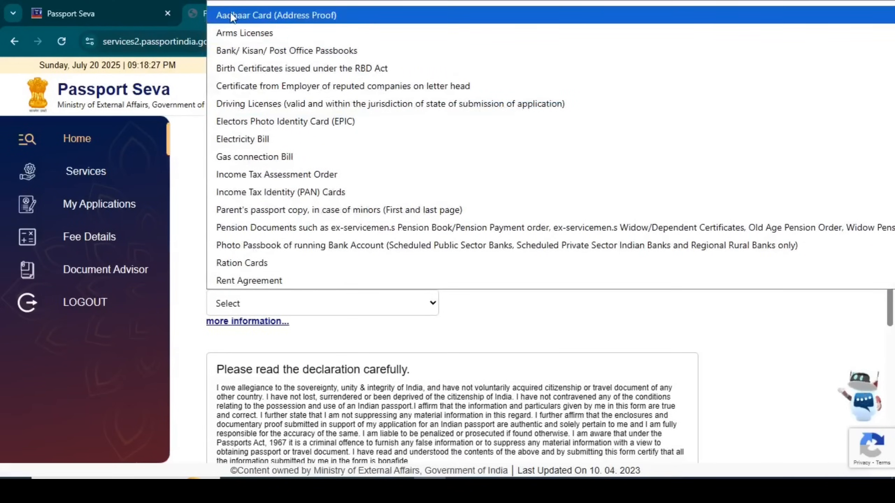
scroll(231, 231, down, 2)
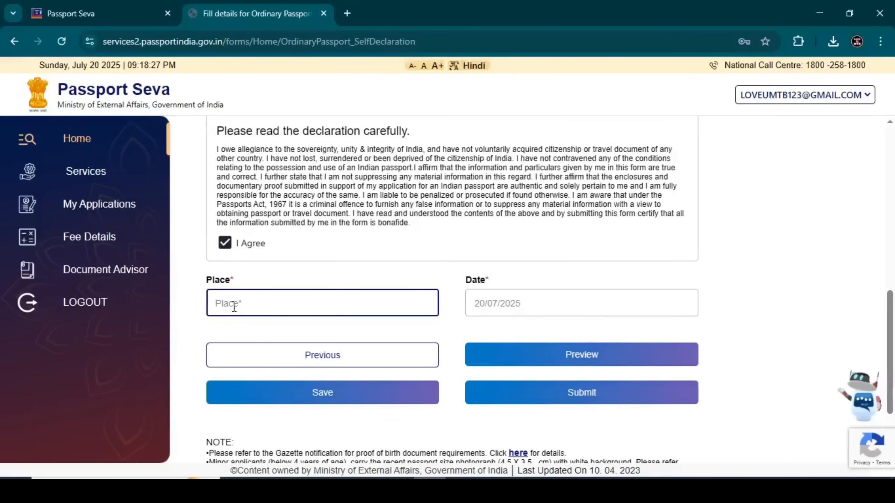
Step: Enter DARIBASH as the place, save the form and dismiss the saved-successfully alert
text(D)
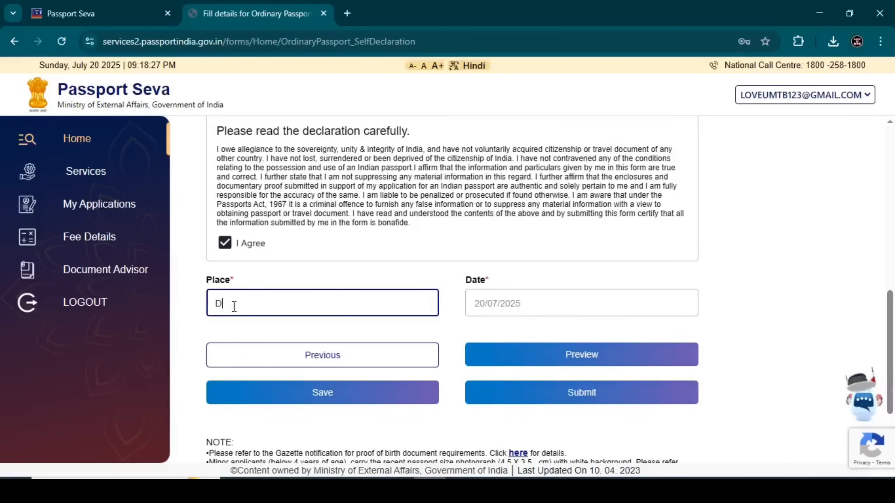
text(ARIBASH)
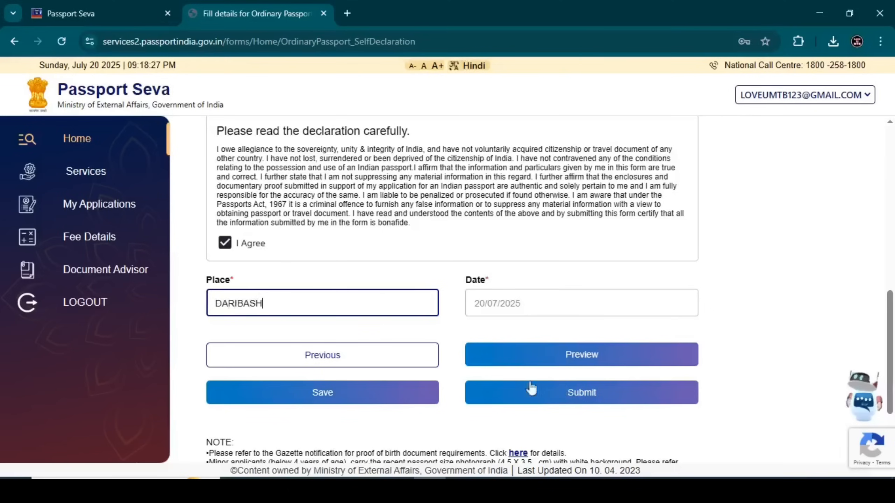
click(319, 393)
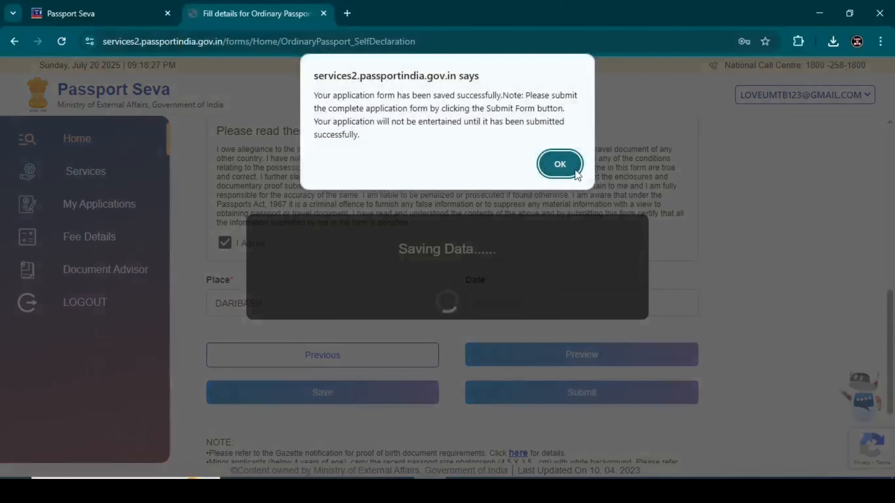
click(560, 164)
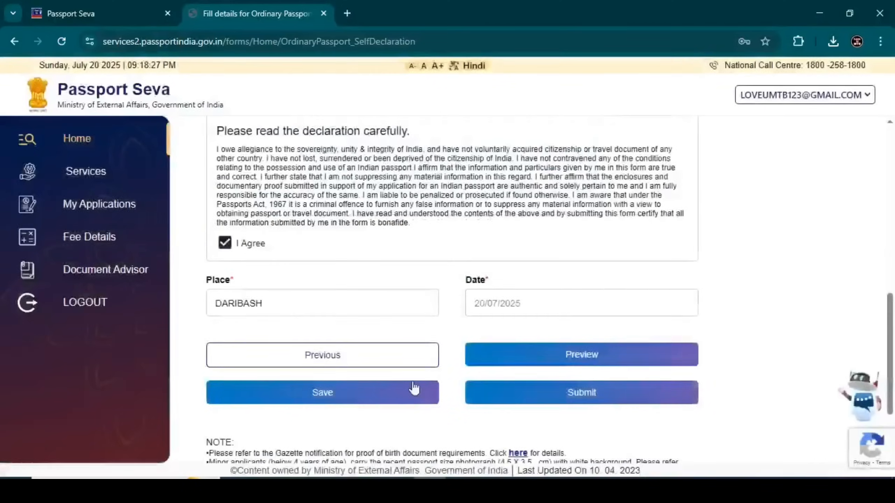
click(564, 355)
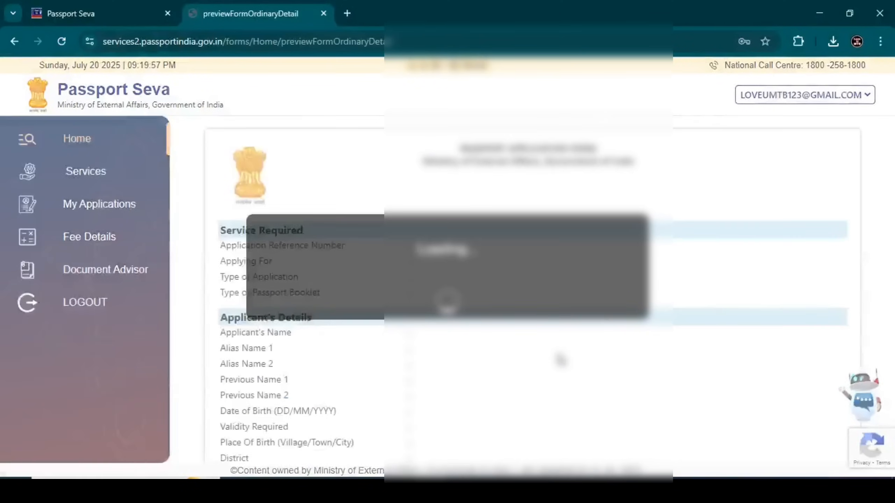
scroll(481, 307, down, 5)
scroll(481, 307, up, 3)
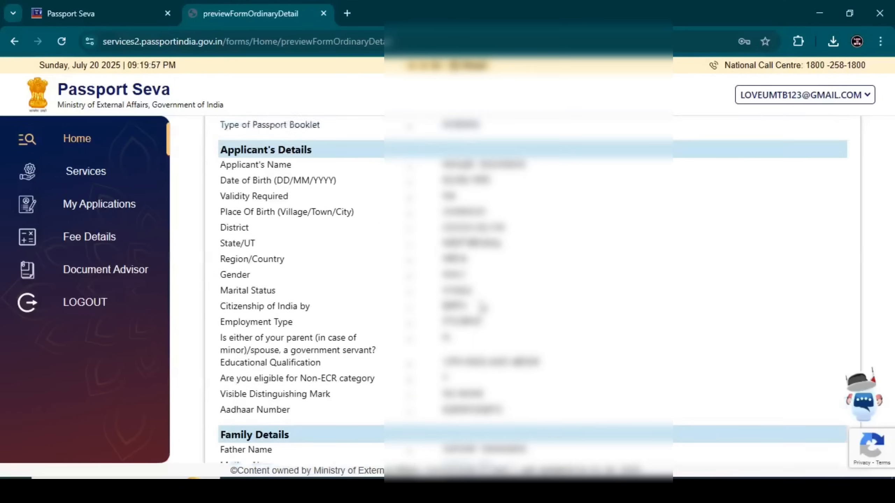
scroll(482, 306, up, 2)
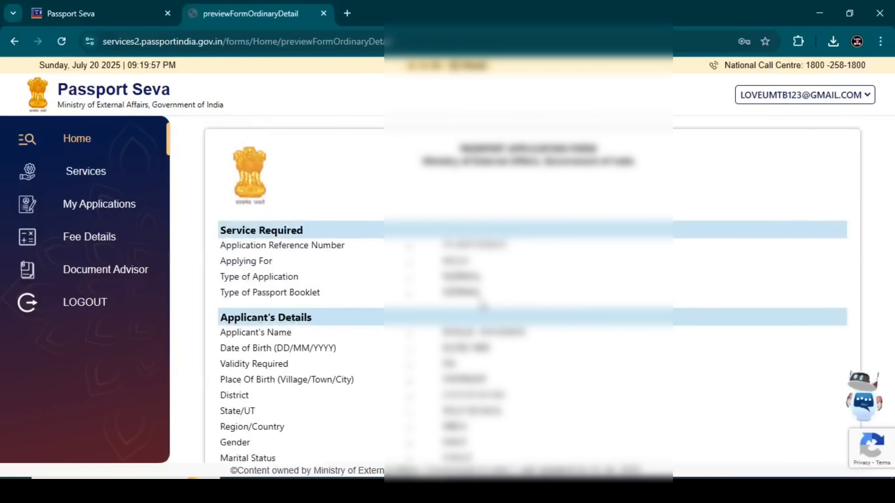
scroll(483, 306, down, 15)
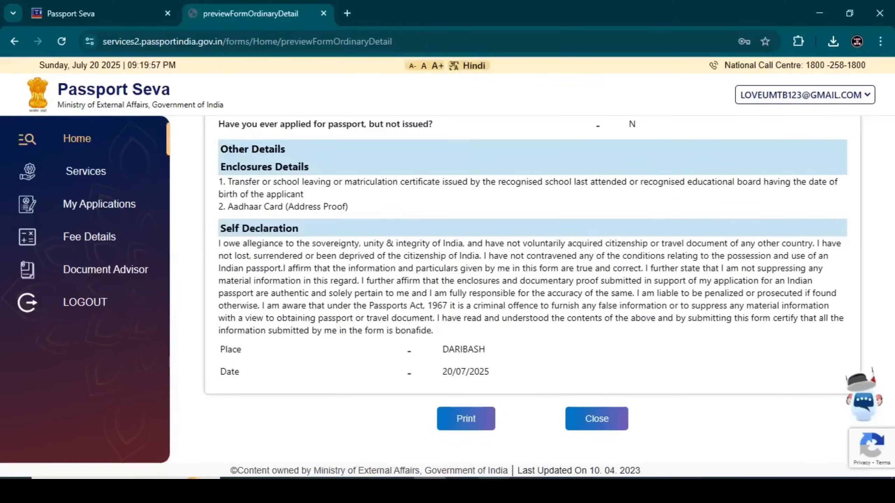
click(596, 418)
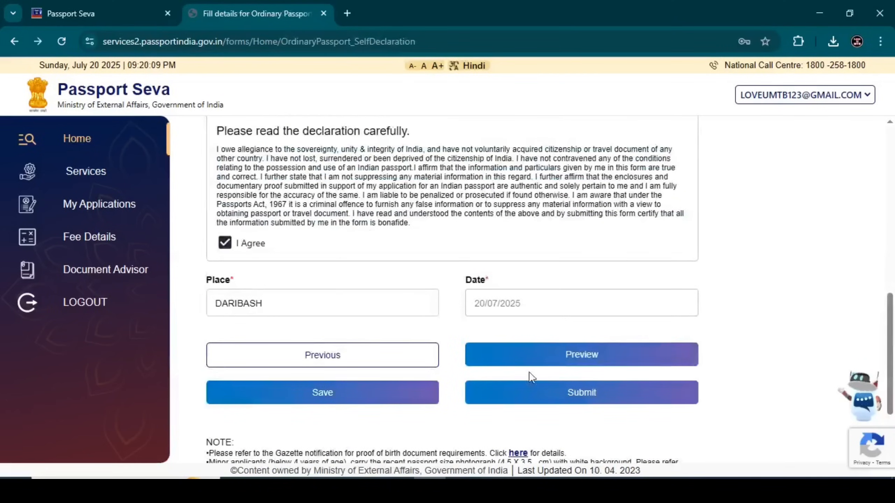
Step: Submit the application, then view it from Home and start Pay And Schedule Appointment
click(536, 394)
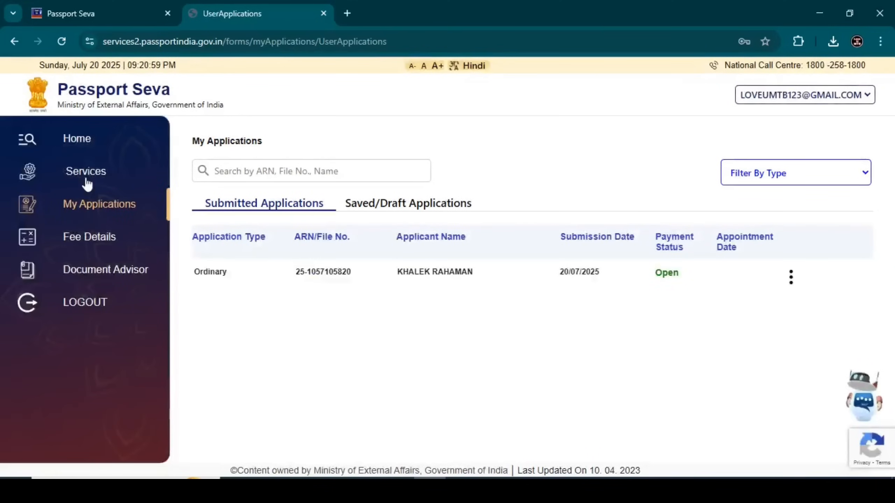
click(79, 141)
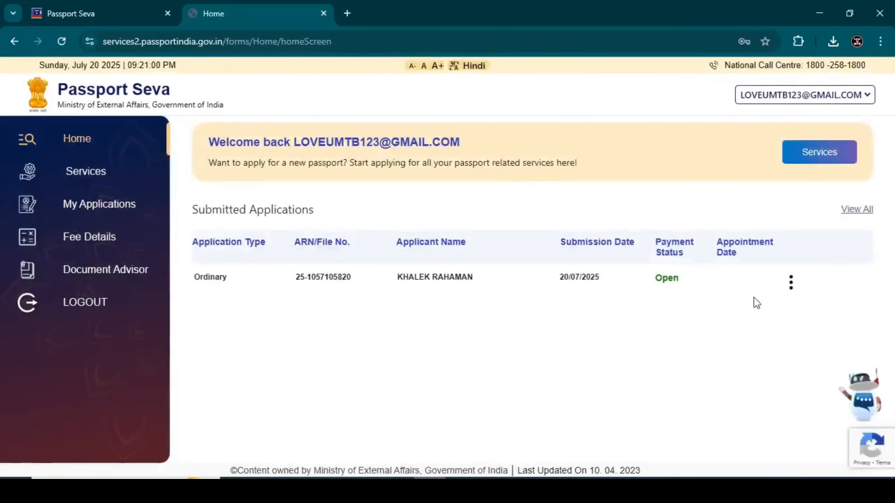
click(793, 284)
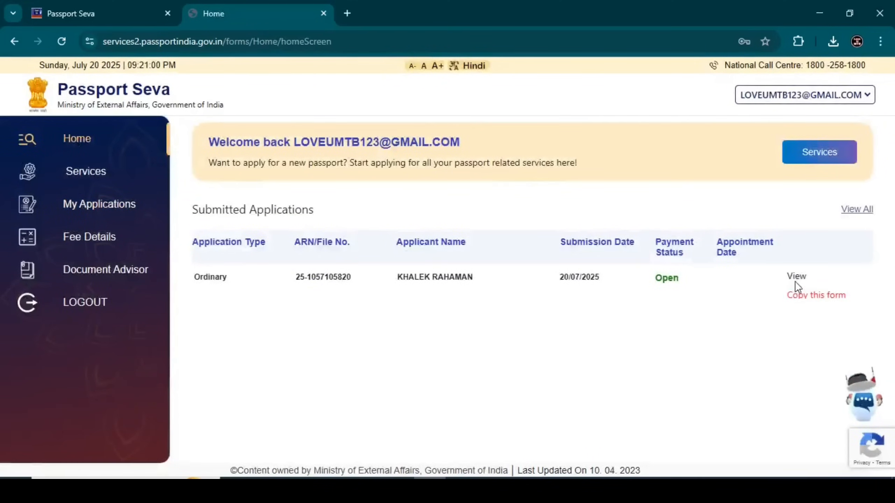
click(795, 277)
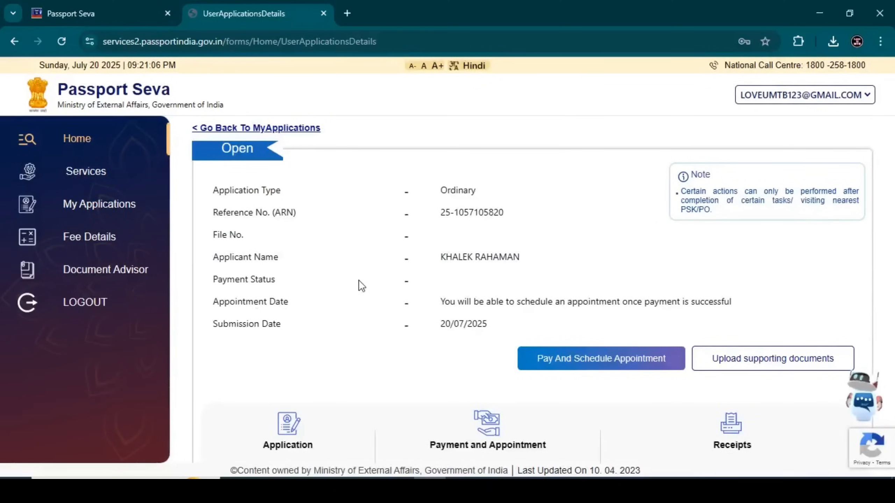
click(572, 368)
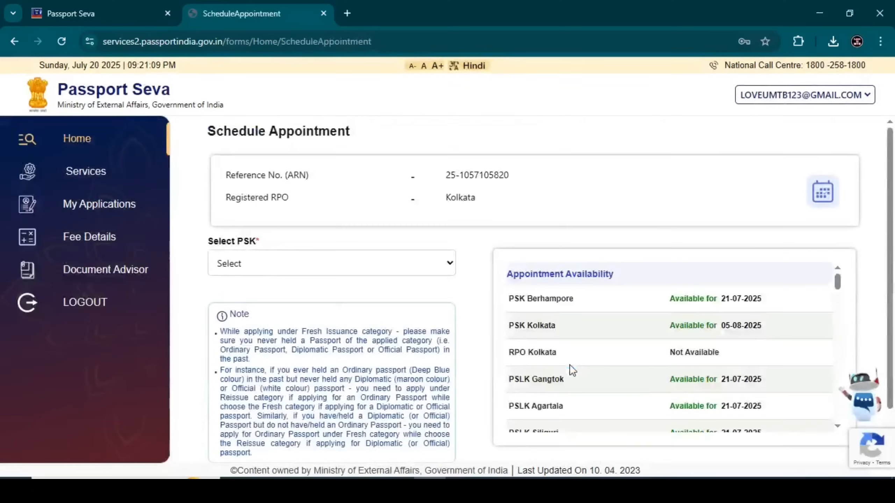
Step: Select PSLK Siliguri as the Passport Seva Kendra and confirm the appointment centre
click(323, 265)
scroll(311, 175, down, 10)
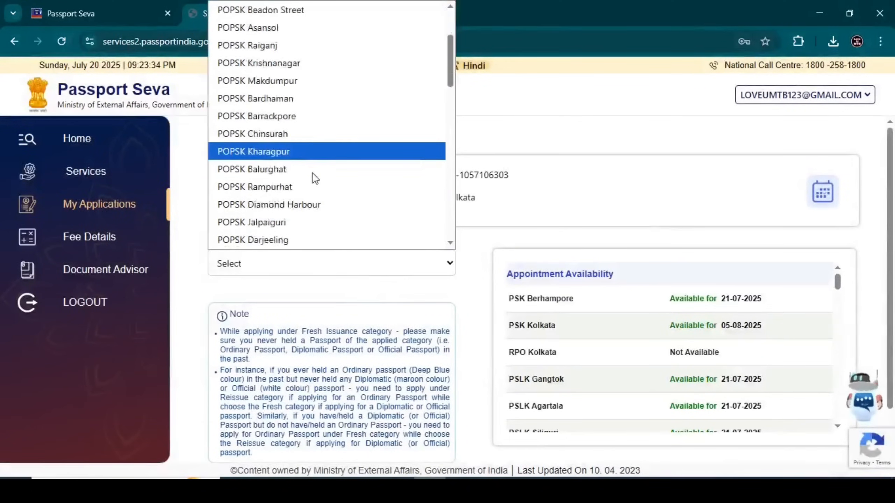
scroll(301, 164, down, 5)
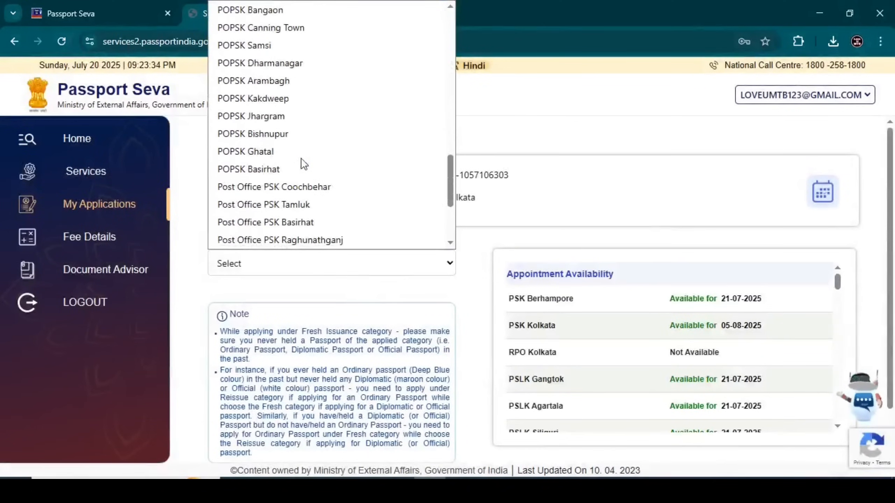
click(297, 58)
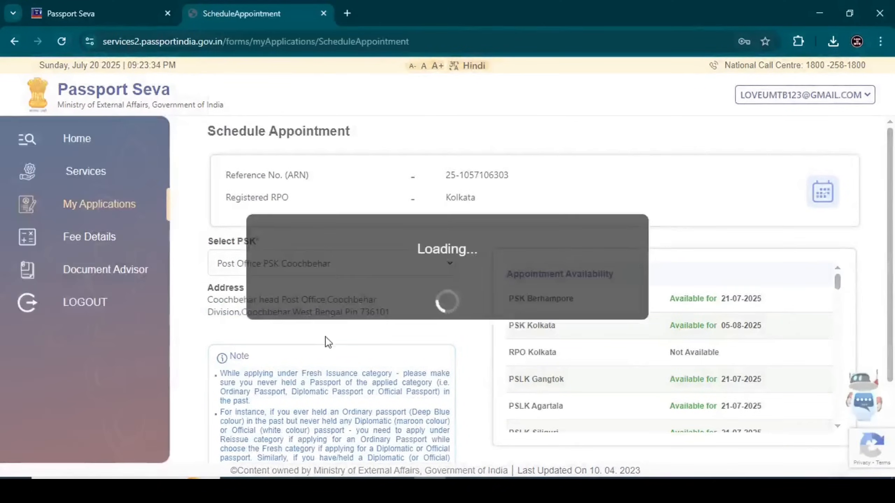
click(324, 265)
click(261, 100)
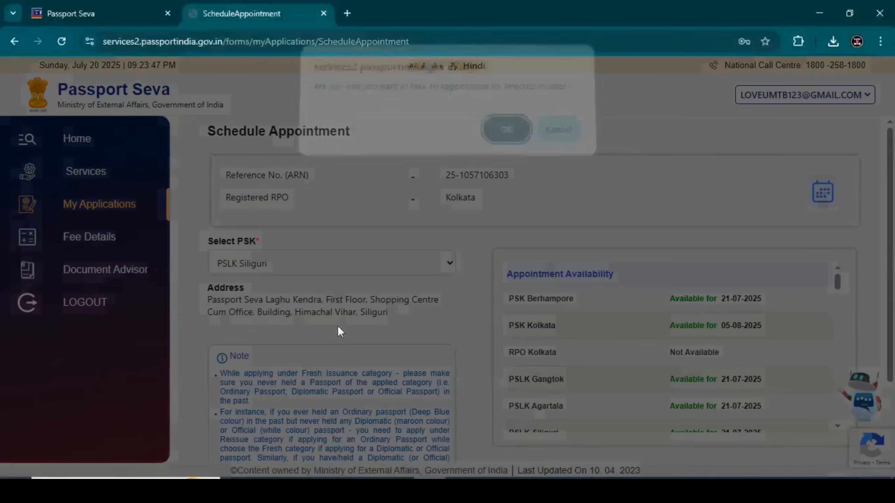
click(505, 138)
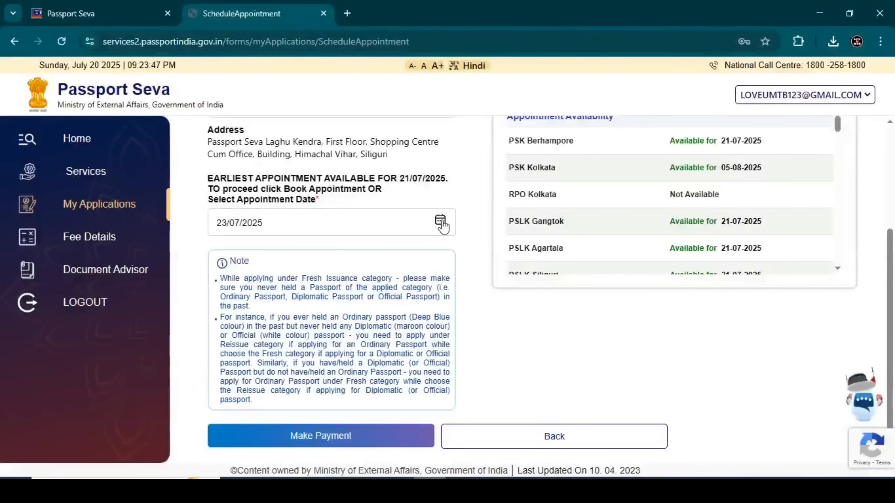
Step: Choose 25 July 2025 as the appointment date and proceed to the Make Payment page
click(441, 221)
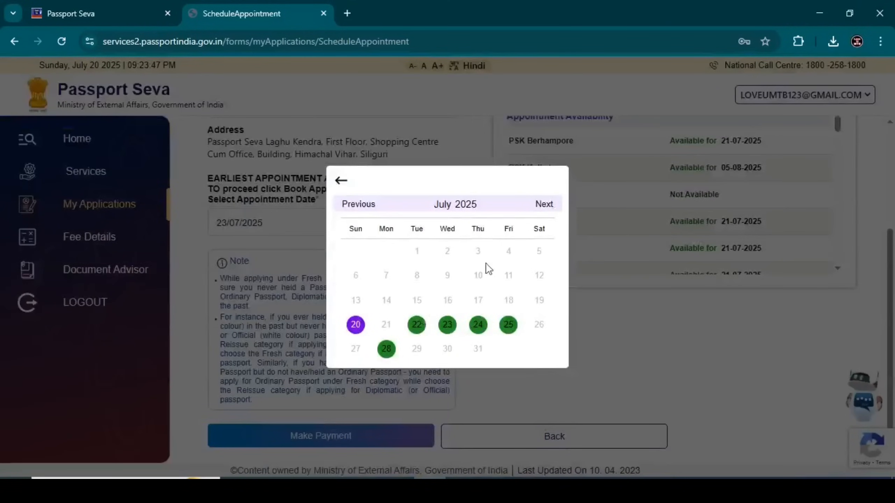
click(546, 206)
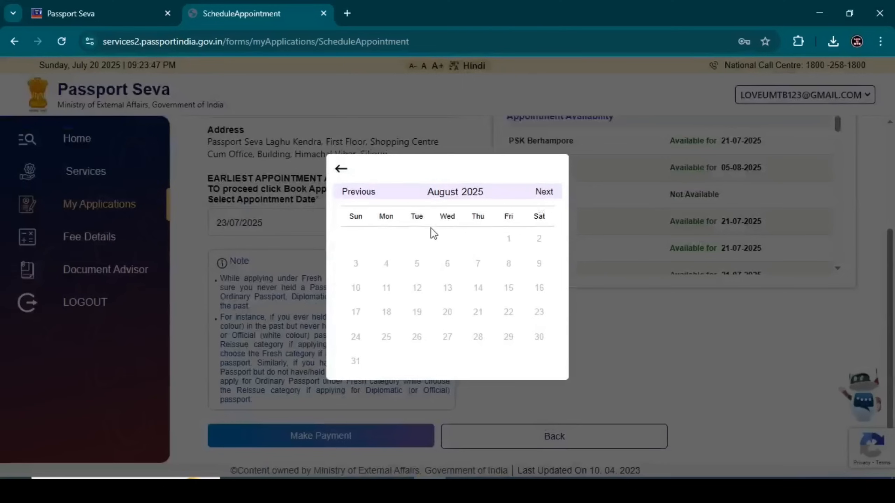
click(353, 194)
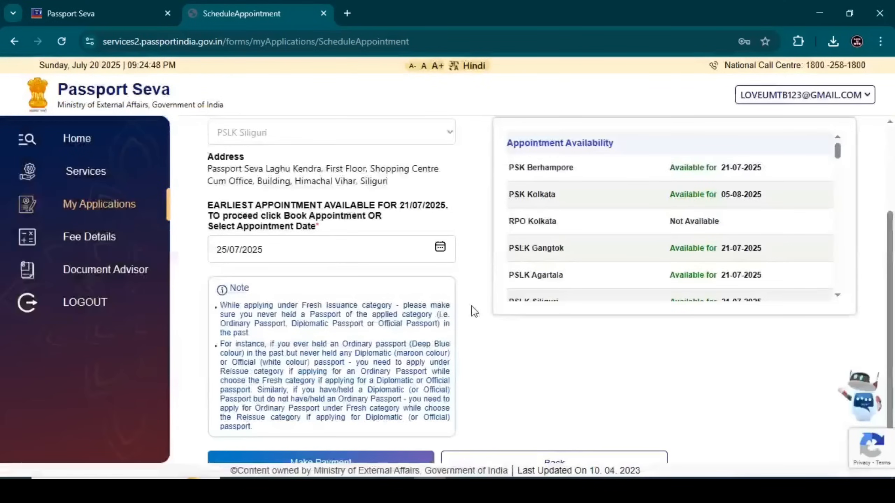
scroll(440, 250, down, 1)
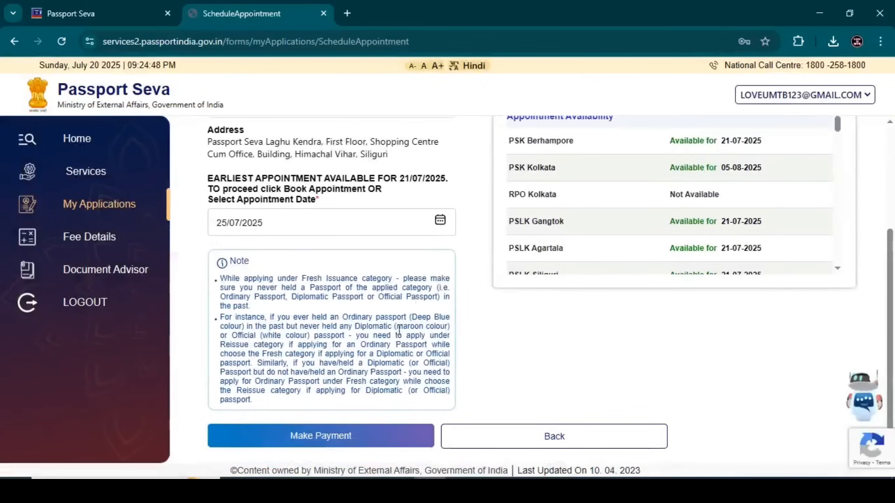
click(355, 437)
click(501, 141)
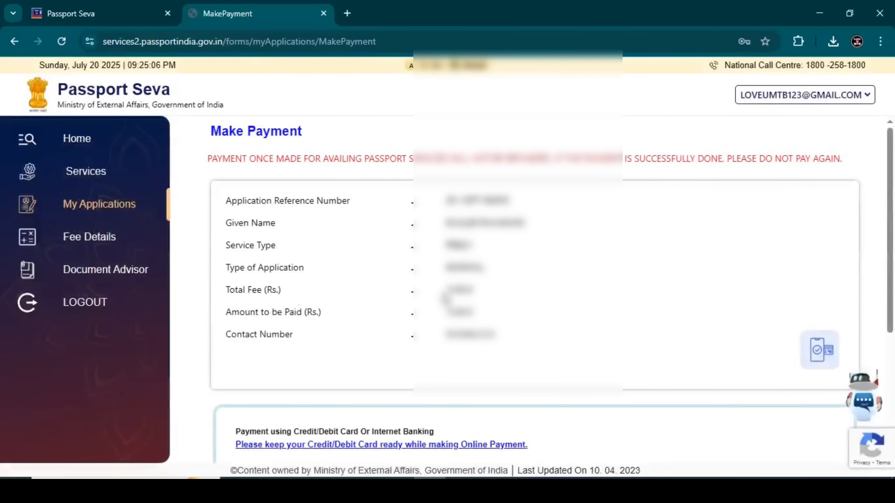
double_click(458, 289)
Step: Review the amount to be paid and the payment-tracking and pending-payment instructions
click(483, 293)
drag(441, 313, 479, 311)
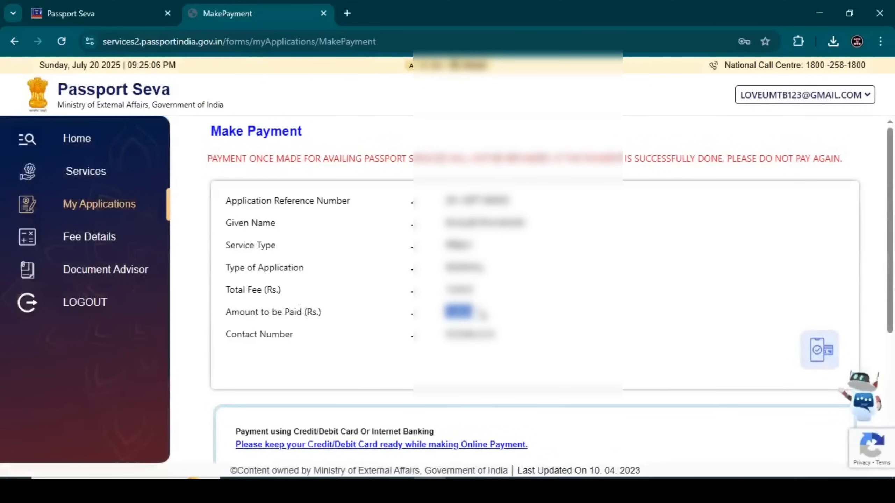
click(486, 303)
scroll(501, 304, down, 5)
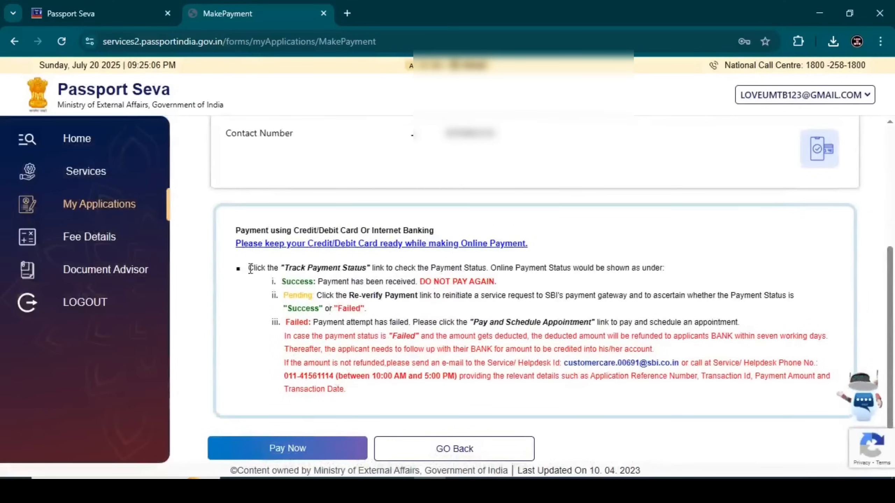
drag(249, 268, 663, 267)
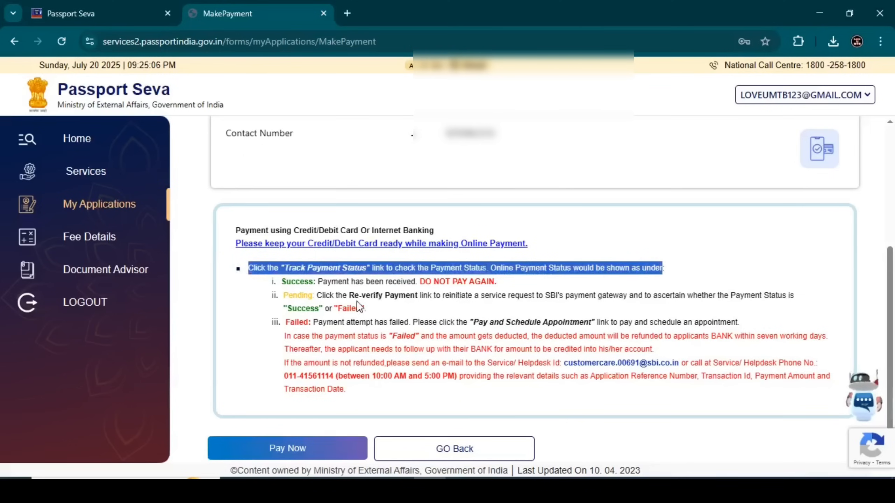
click(315, 285)
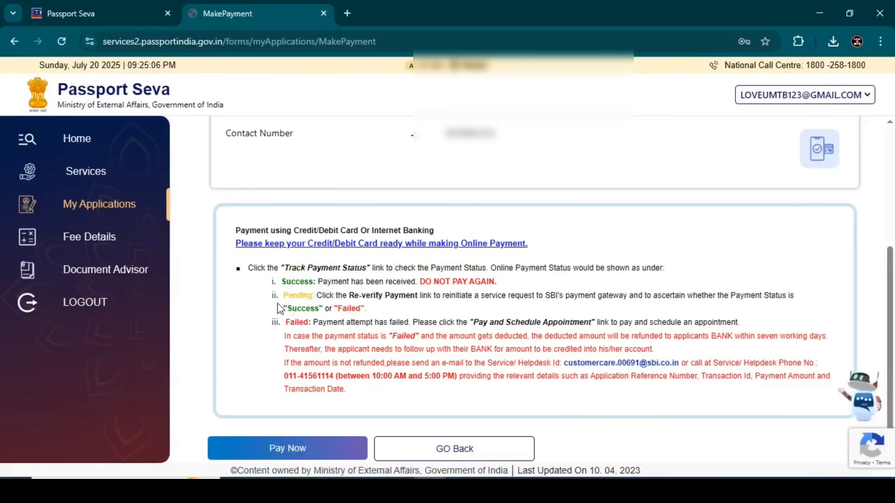
drag(290, 299, 575, 310)
click(379, 319)
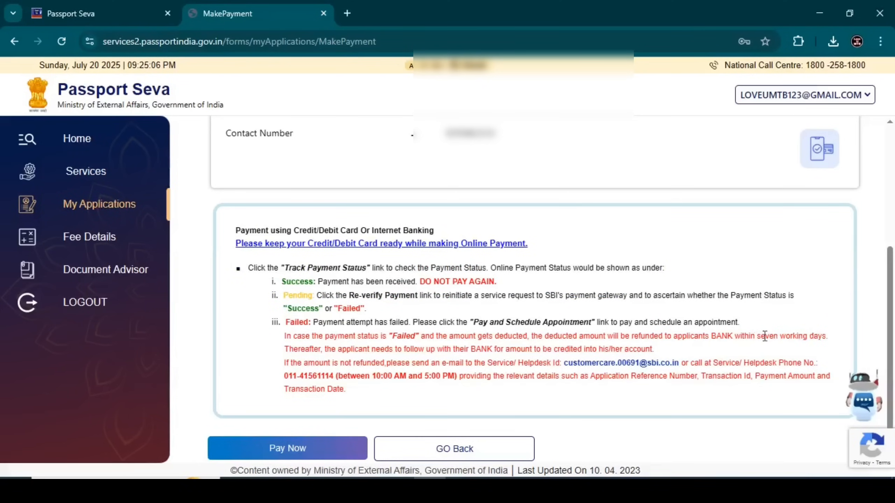
Step: Review the seven-working-day refund period and the helpdesk e-mail and phone details
drag(759, 335, 825, 341)
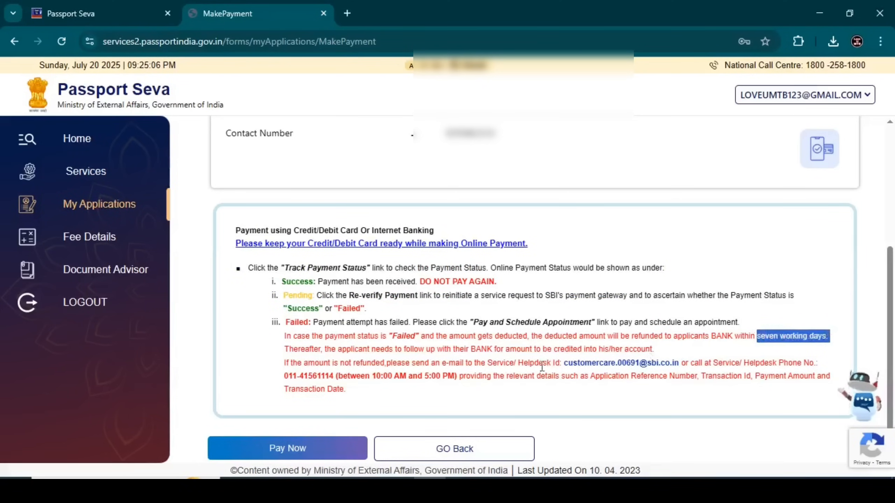
click(423, 363)
drag(283, 363, 819, 364)
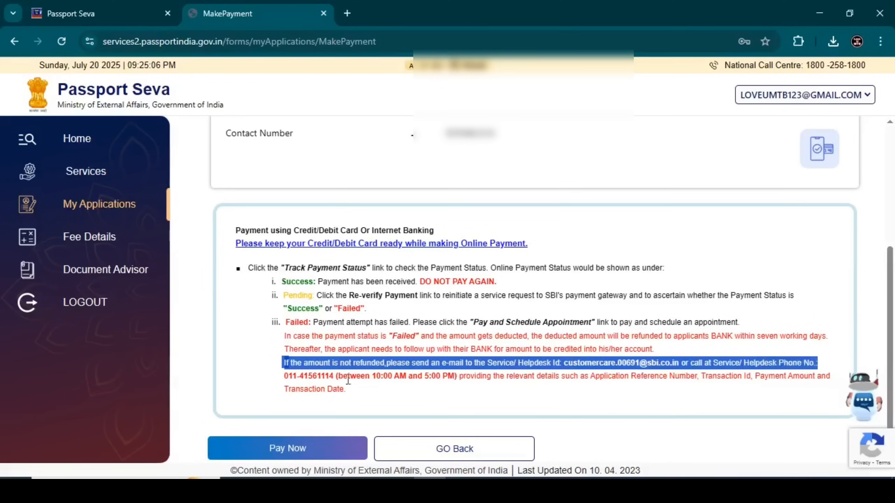
drag(275, 379, 551, 392)
click(550, 386)
Step: Choose Pay Now to reach the SBI ePay Lite payment options
scroll(270, 328, up, 2)
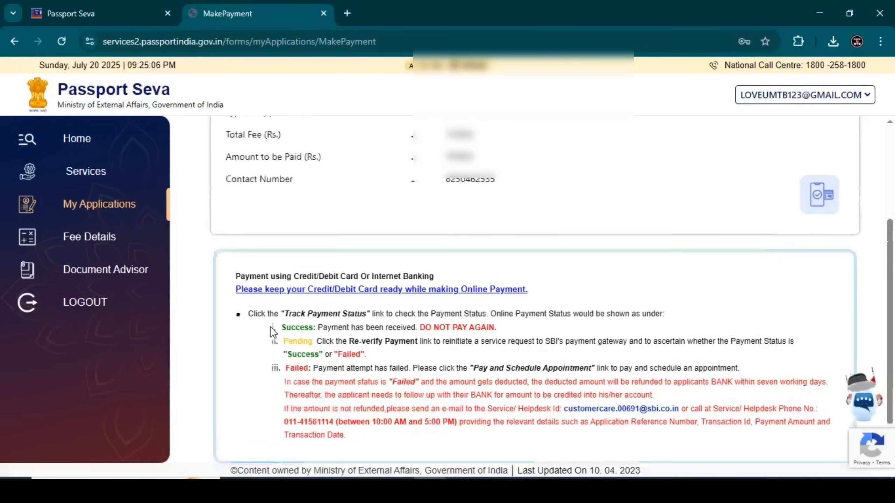
scroll(274, 353, down, 2)
click(283, 450)
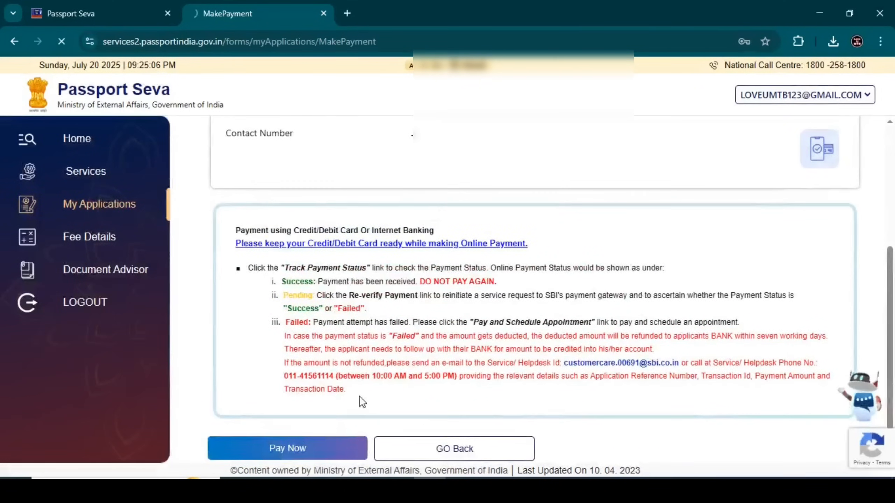
scroll(334, 290, down, 2)
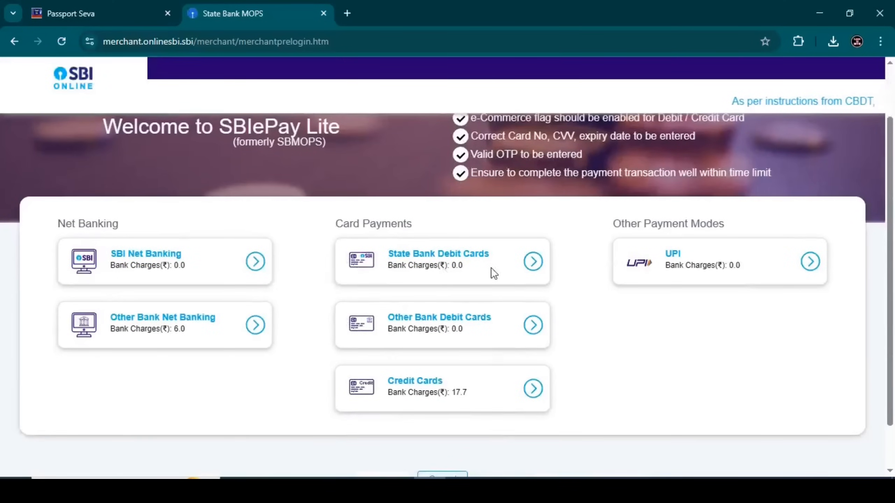
Step: Pick UPI with QR code payment, then cancel the transaction to return to Passport Seva
click(810, 262)
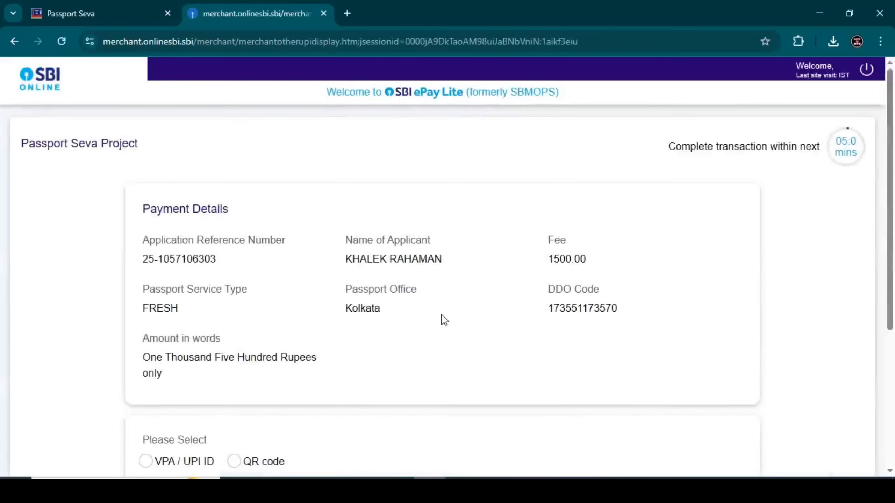
scroll(458, 311, down, 5)
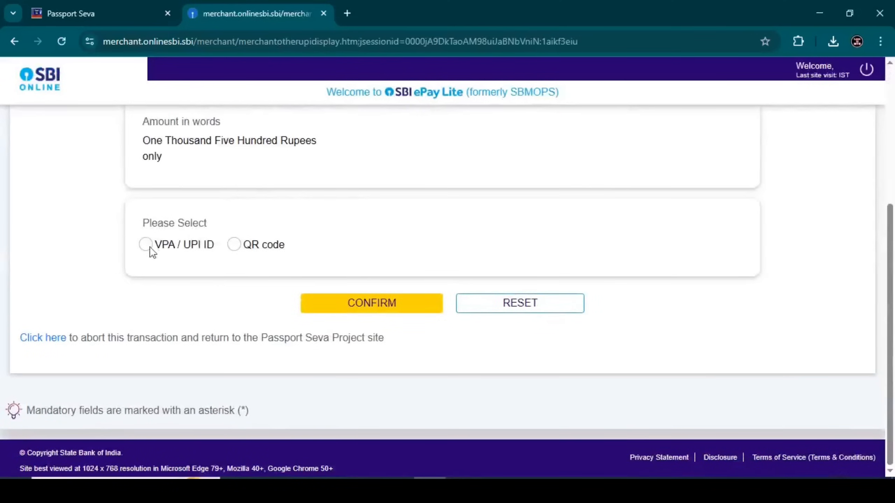
click(235, 245)
scroll(384, 277, down, 2)
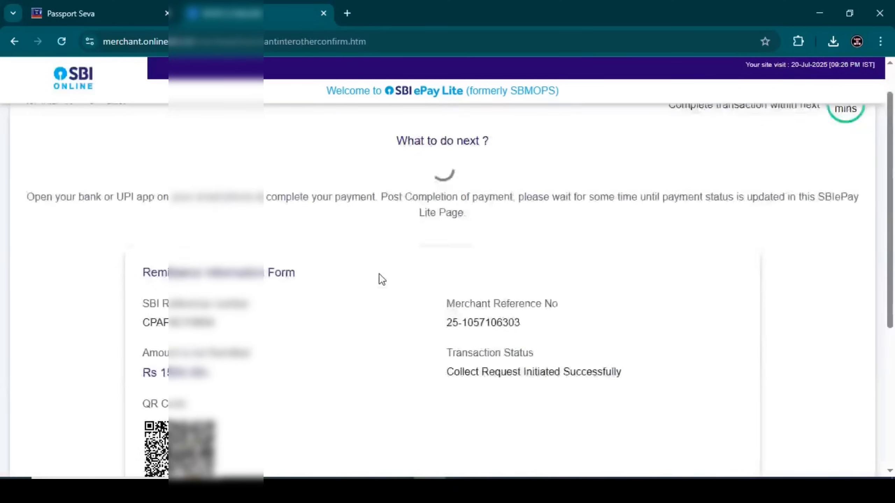
scroll(381, 280, down, 6)
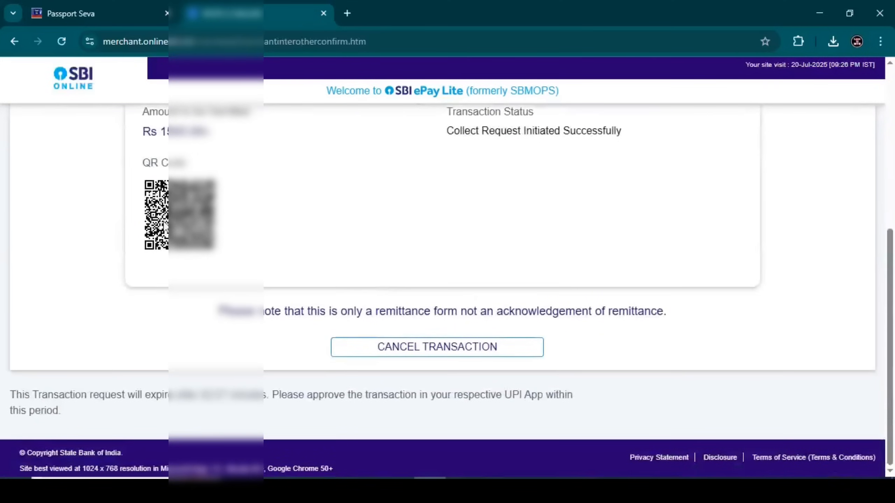
click(419, 350)
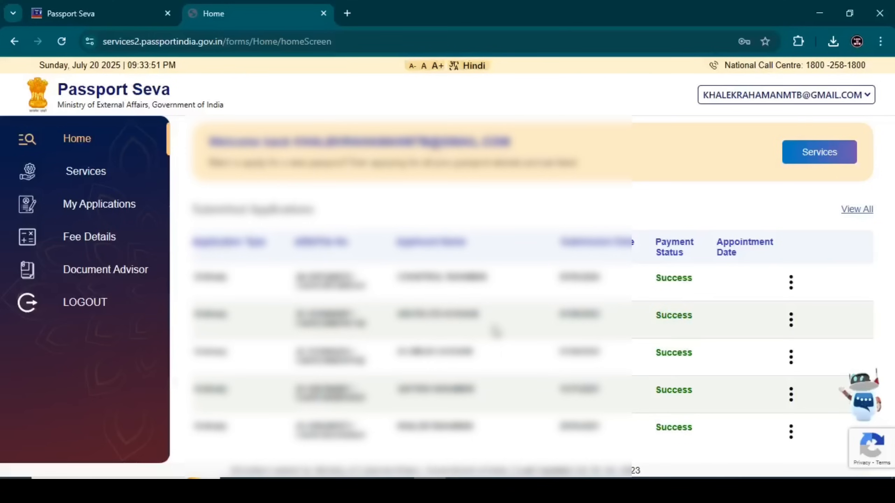
Step: View the details of the first submitted application
click(791, 283)
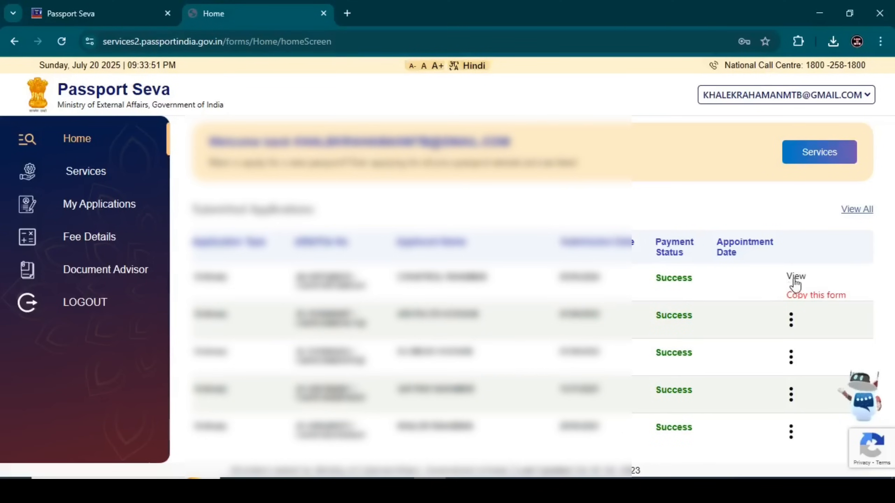
click(795, 277)
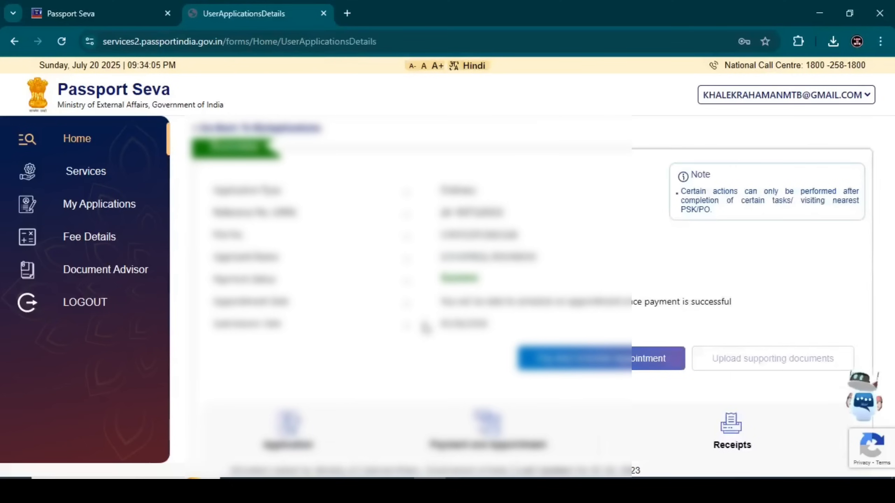
scroll(498, 257, down, 4)
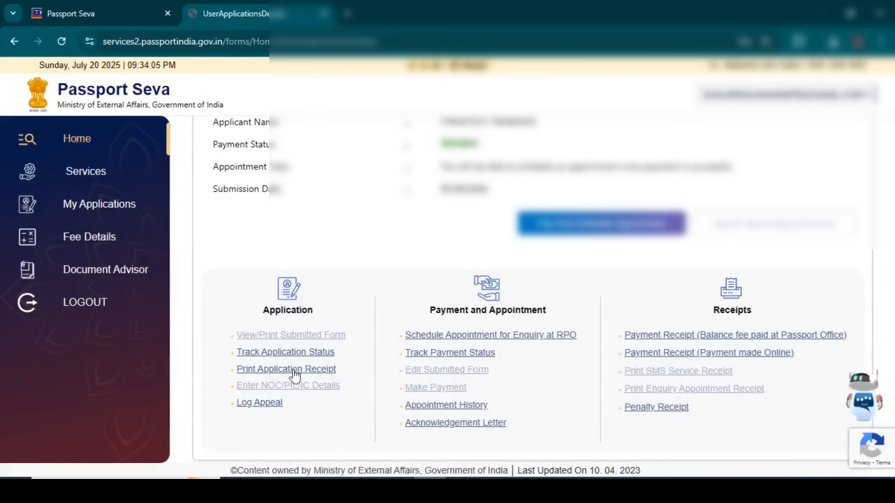
Step: Open the Online Application Receipt and look over its contents
click(294, 369)
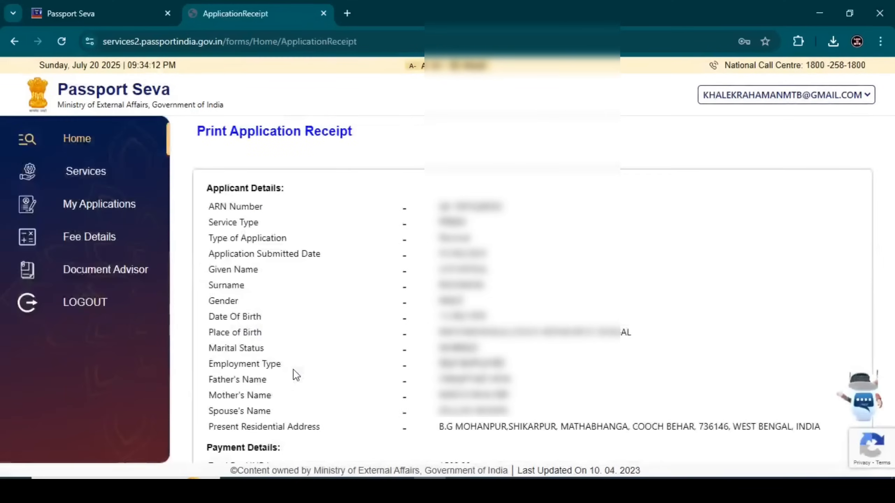
scroll(293, 369, down, 5)
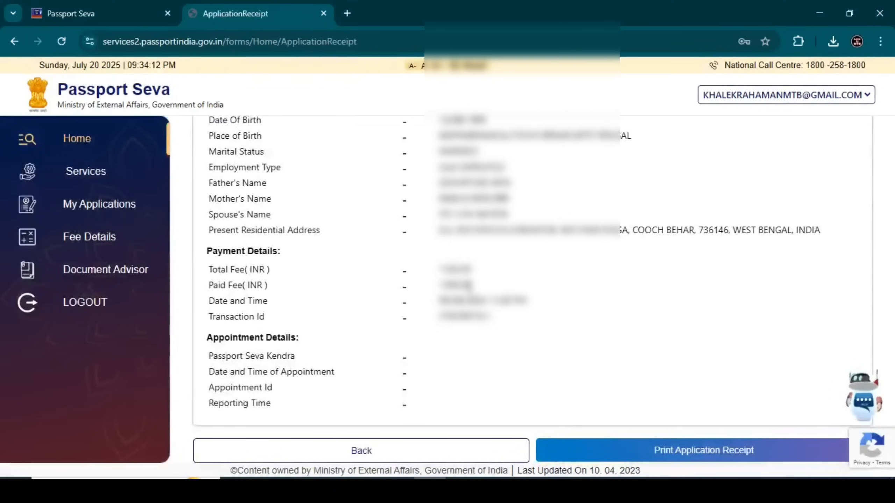
drag(533, 306, 636, 371)
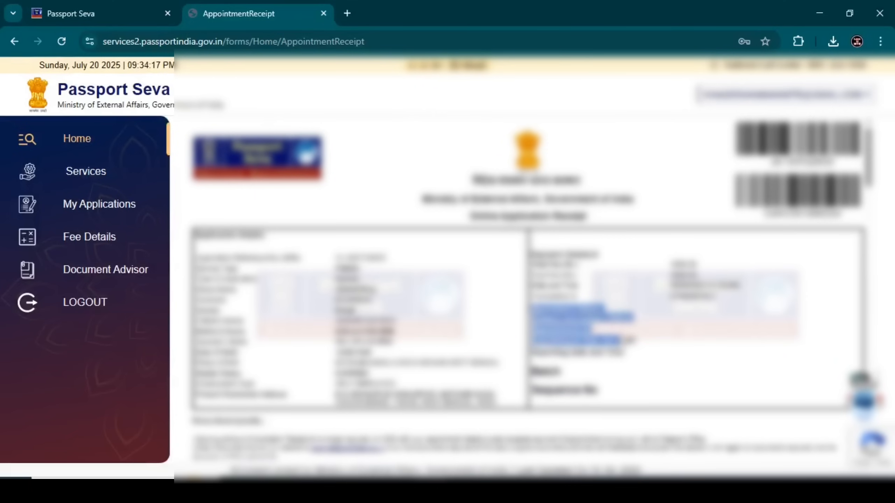
click(636, 371)
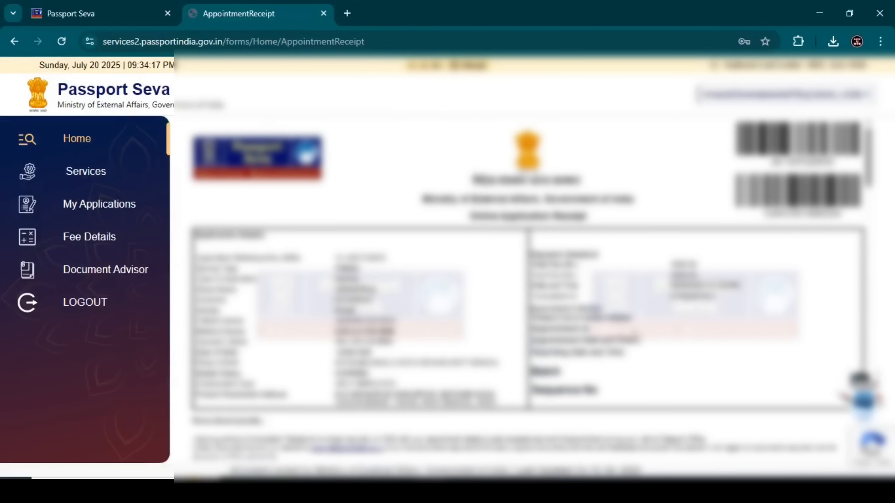
scroll(639, 336, down, 2)
scroll(638, 335, up, 2)
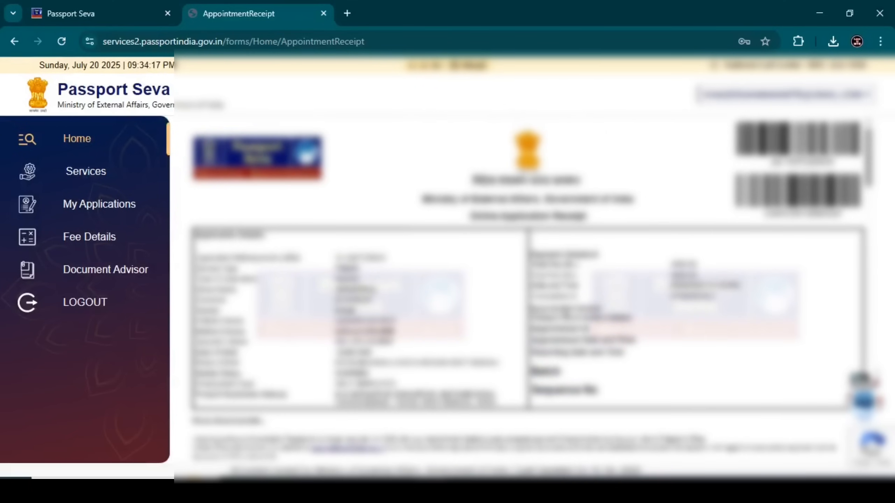